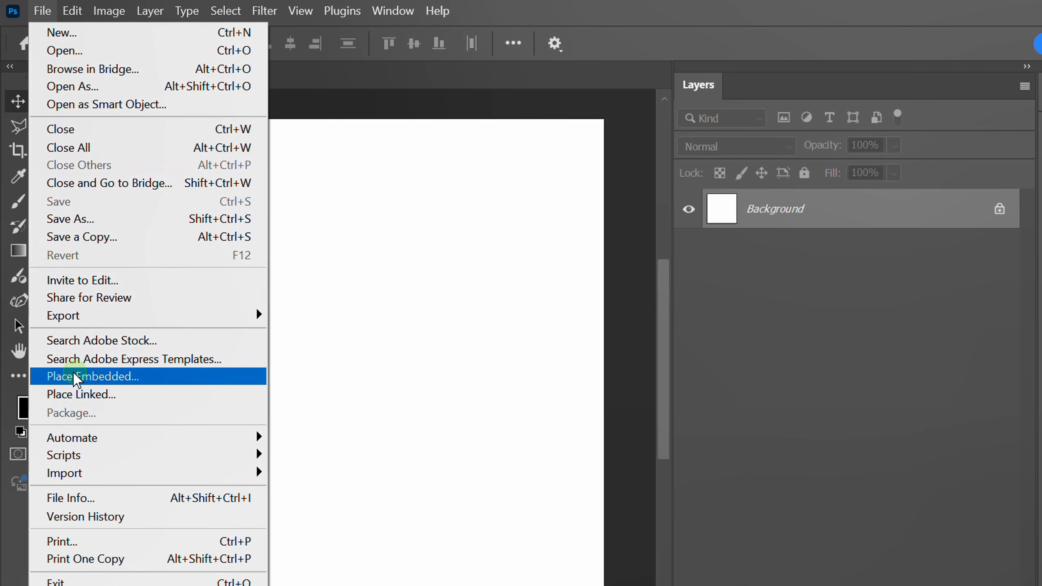
Place the background image into the document as an embedded object and commit it at its default full-canvas size.
left_click(89, 376)
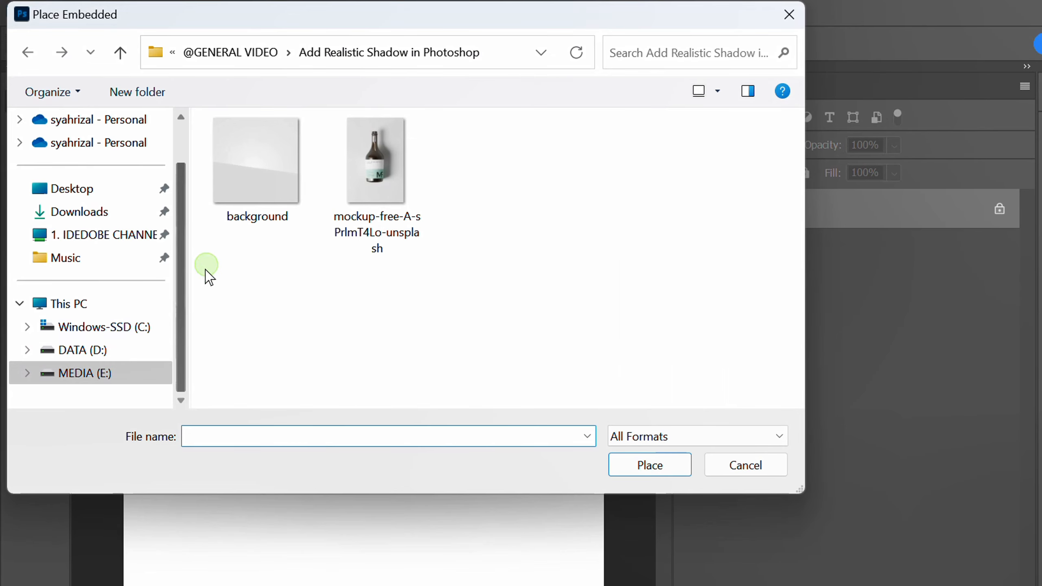
left_click(273, 203)
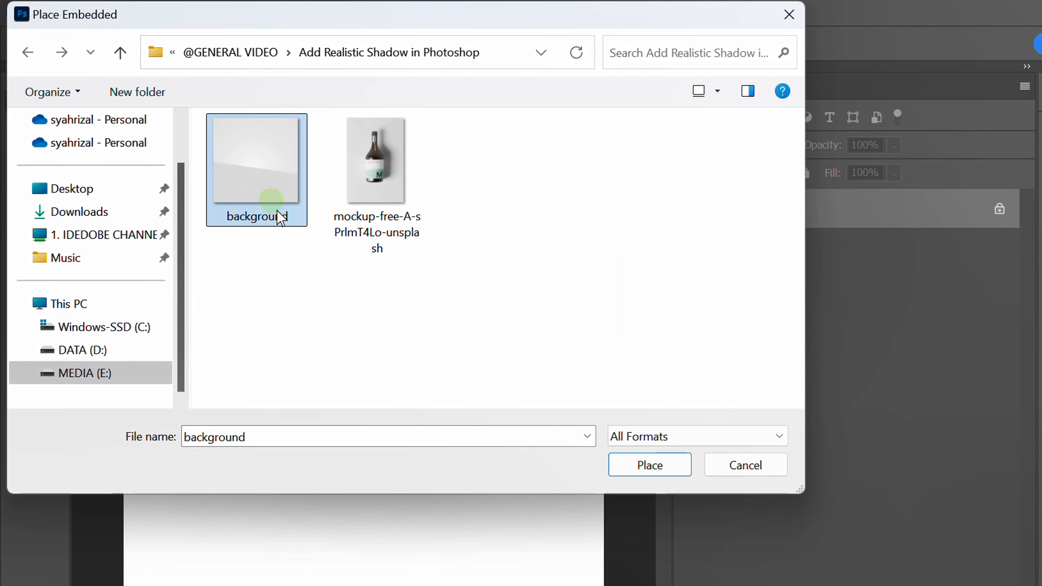
left_click(625, 474)
key("Return")
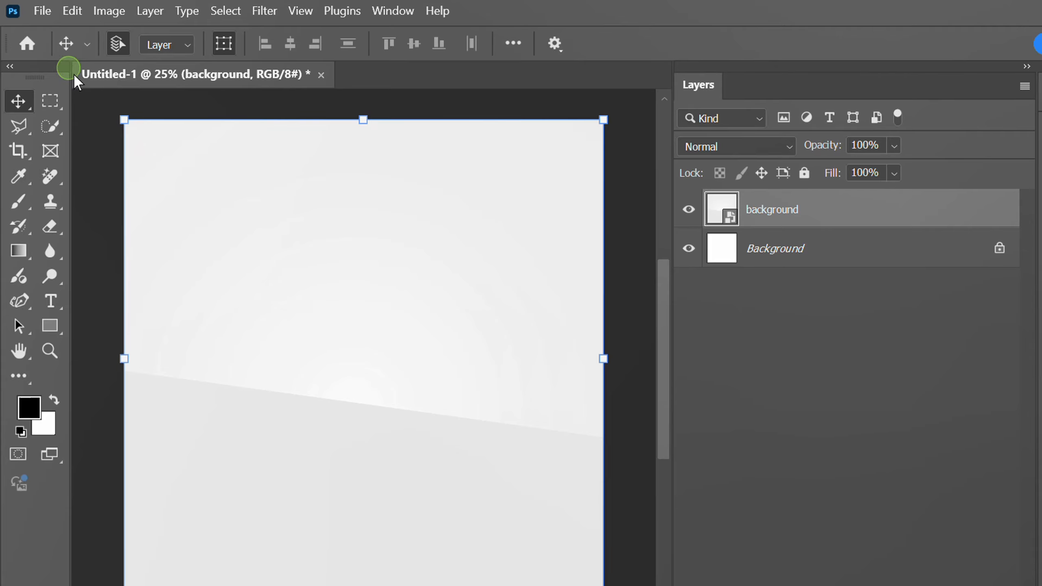
Place the mockup-free-A-sPrlmT4Lo-unsplash bottle photo as an embedded object, enlarged around its centre so the bottle nearly fills the canvas height.
left_click(42, 11)
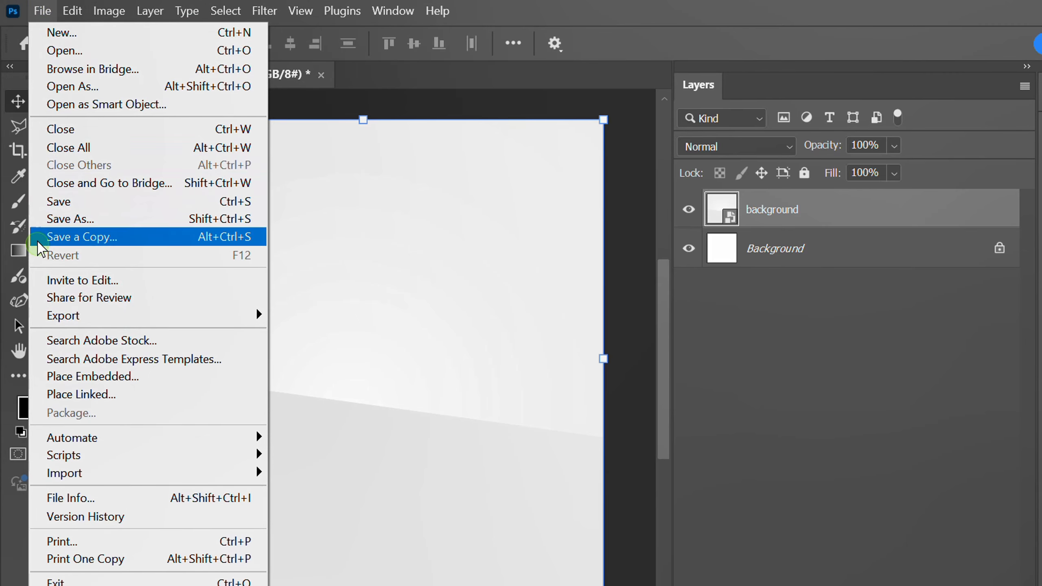
left_click(107, 377)
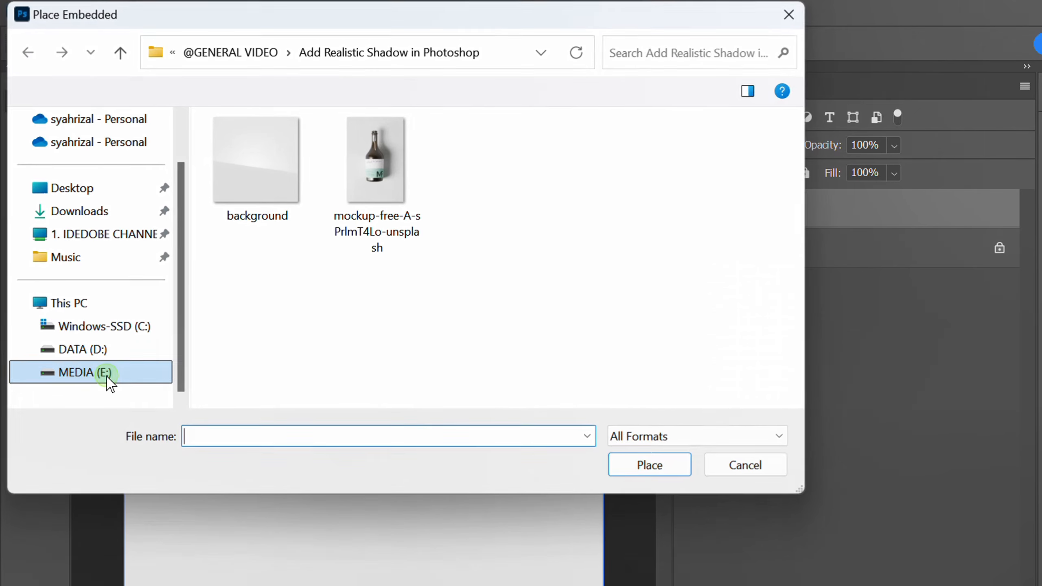
left_click(370, 192)
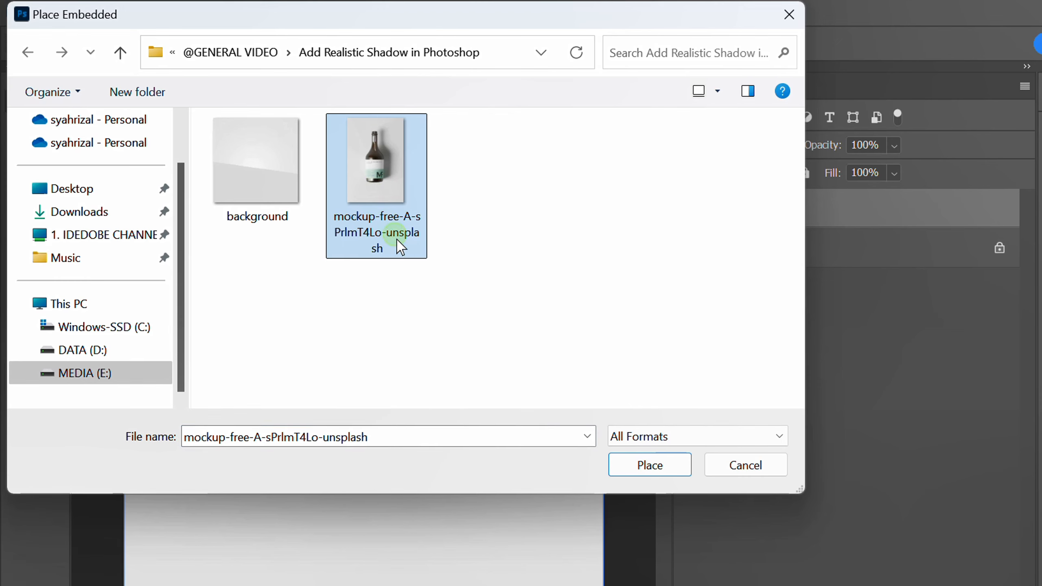
left_click(637, 472)
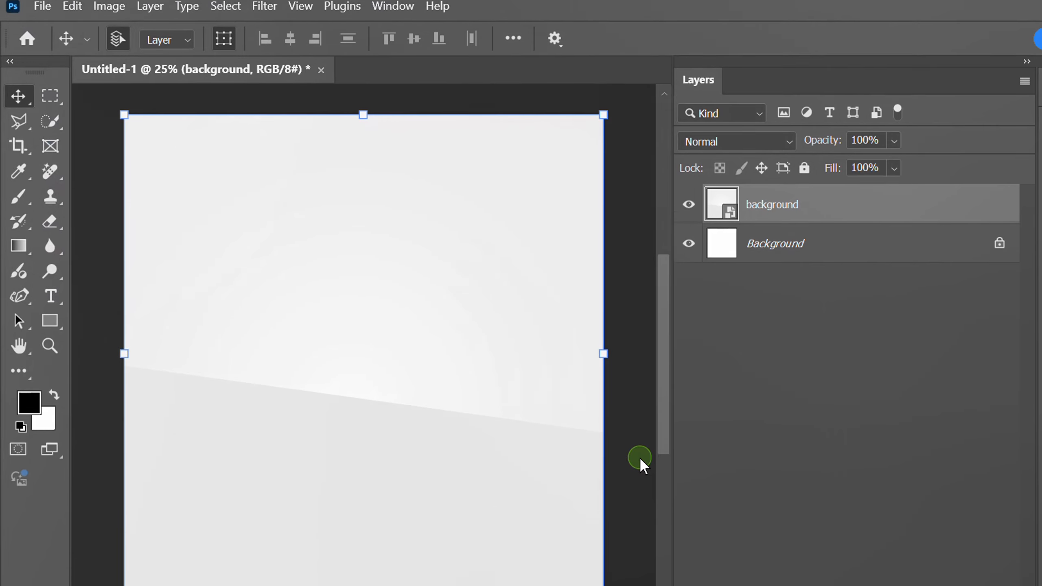
scroll(392, 248, "down", 4)
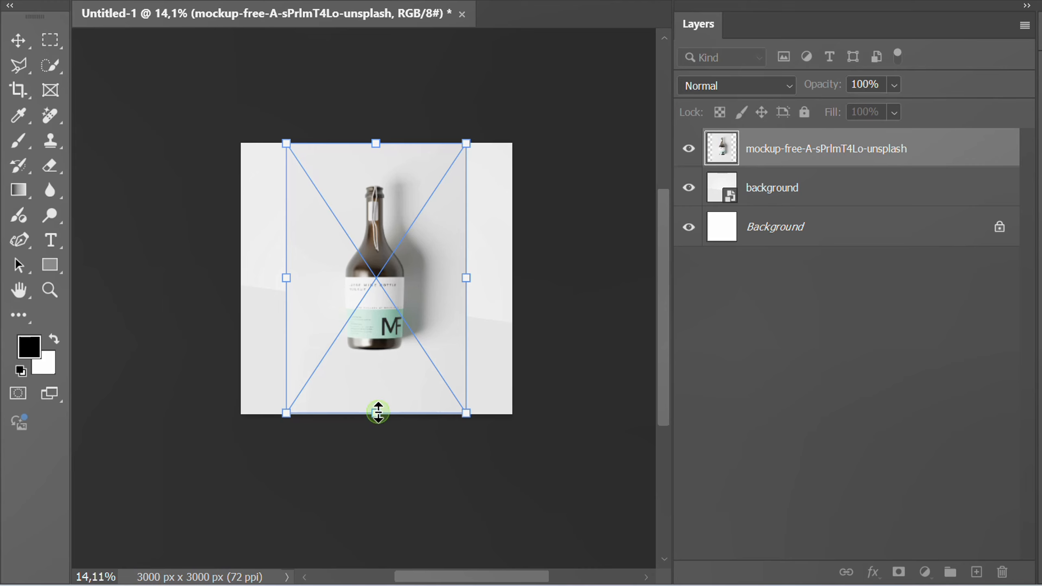
left_click_drag(378, 412, 372, 465)
key("Return")
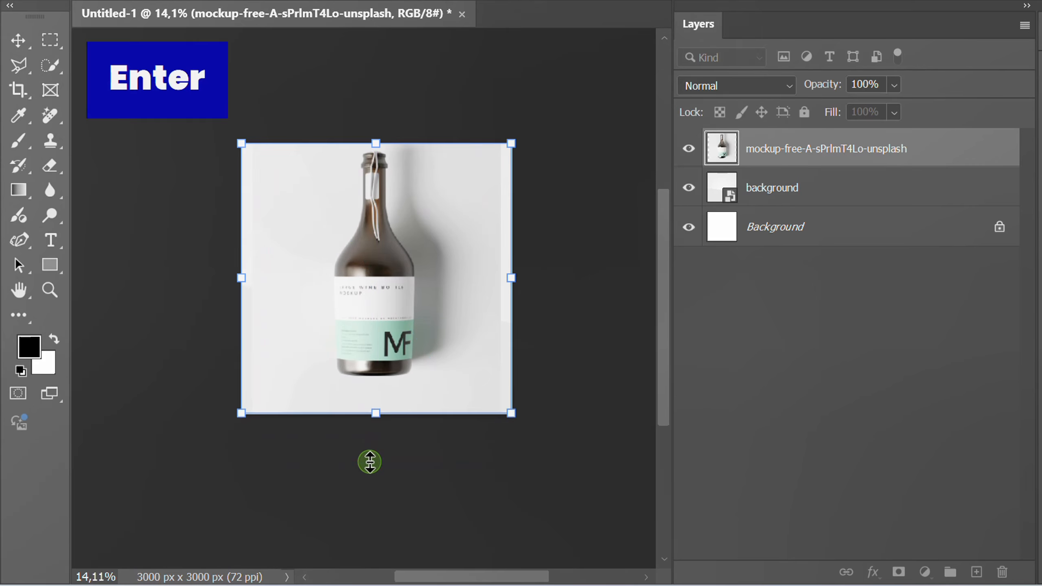
Select the bottle with Select Subject set to Cloud (Detailed results) and copy the selection onto its own layer.
scroll(386, 283, "up", 3)
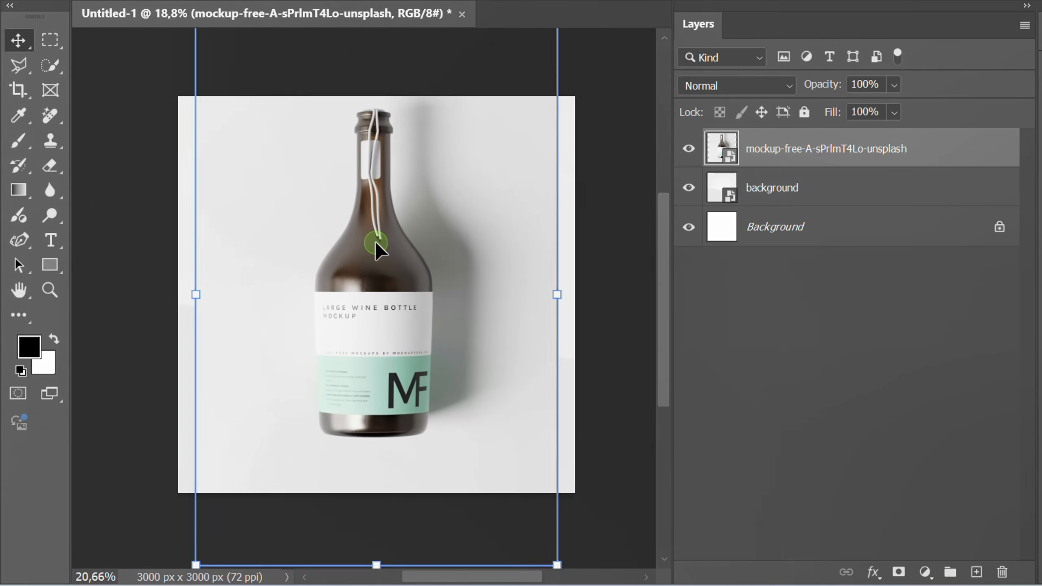
left_click(44, 70)
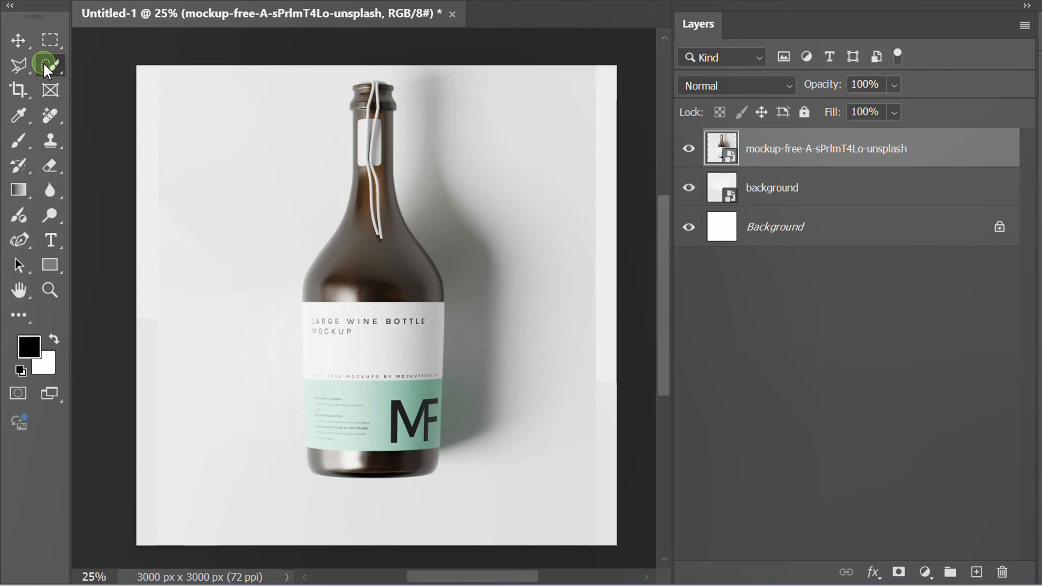
left_click(494, 35)
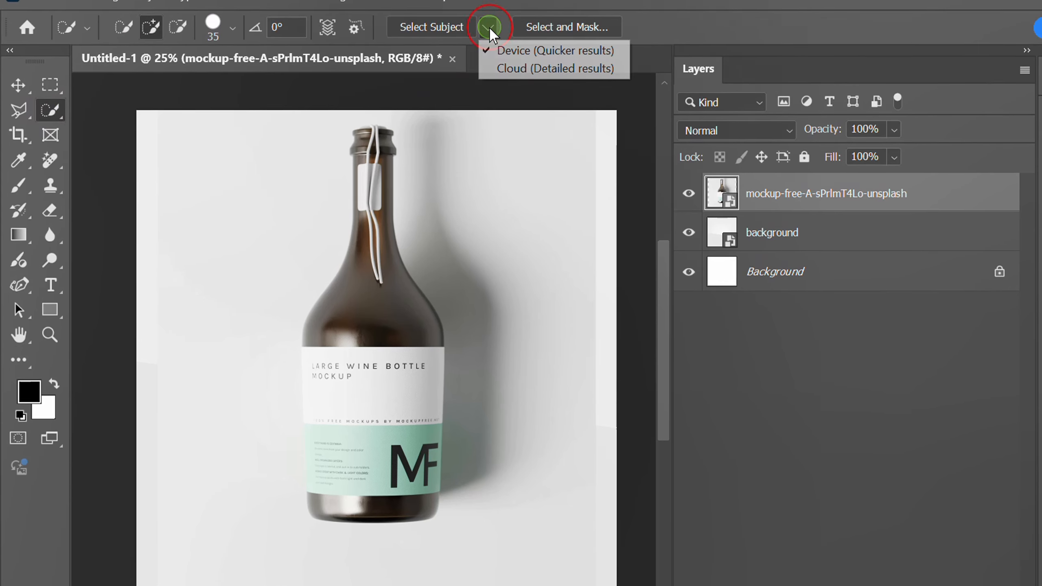
left_click(504, 69)
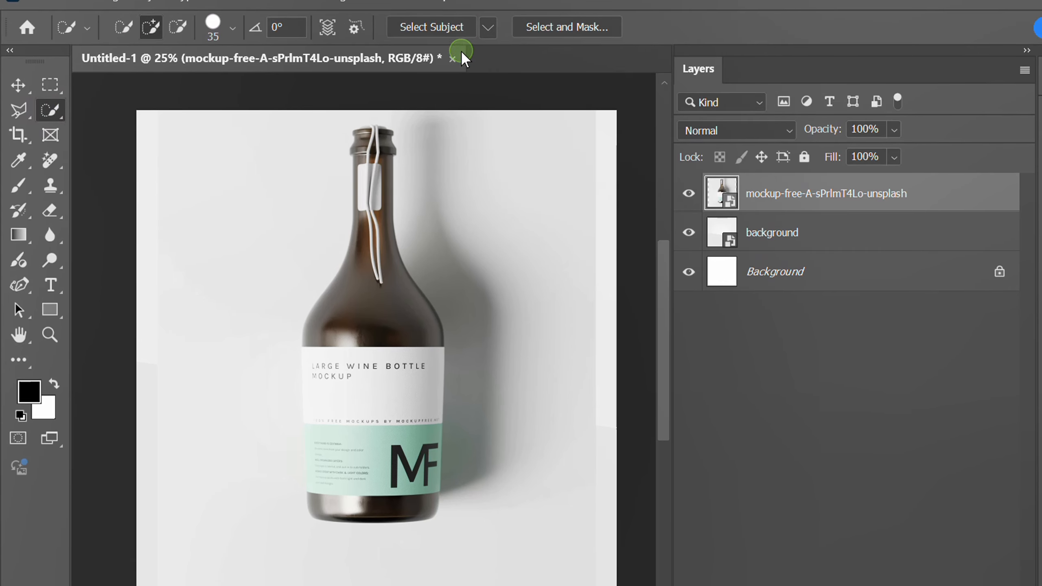
left_click(426, 27)
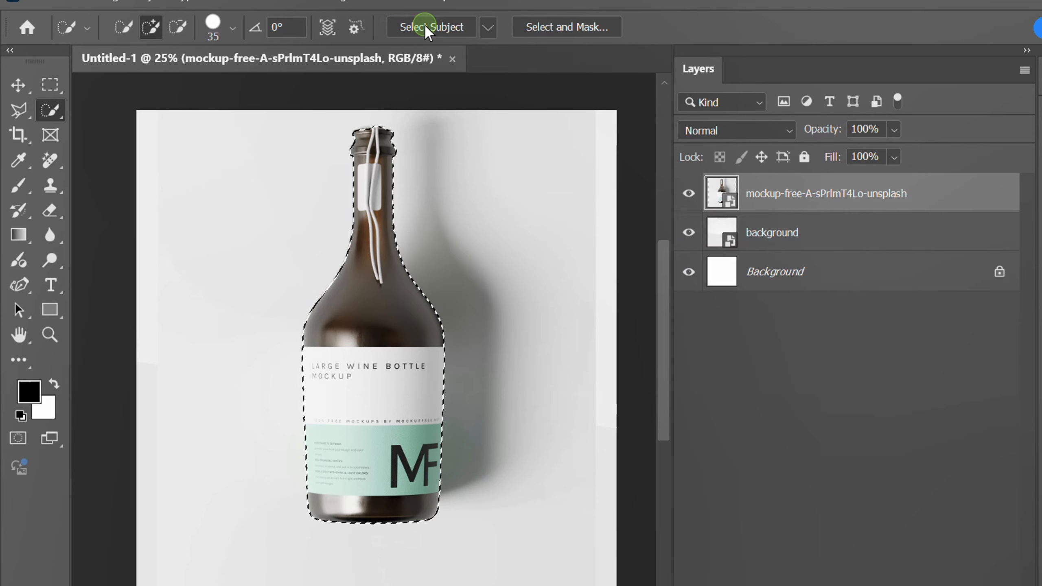
key("ctrl+j")
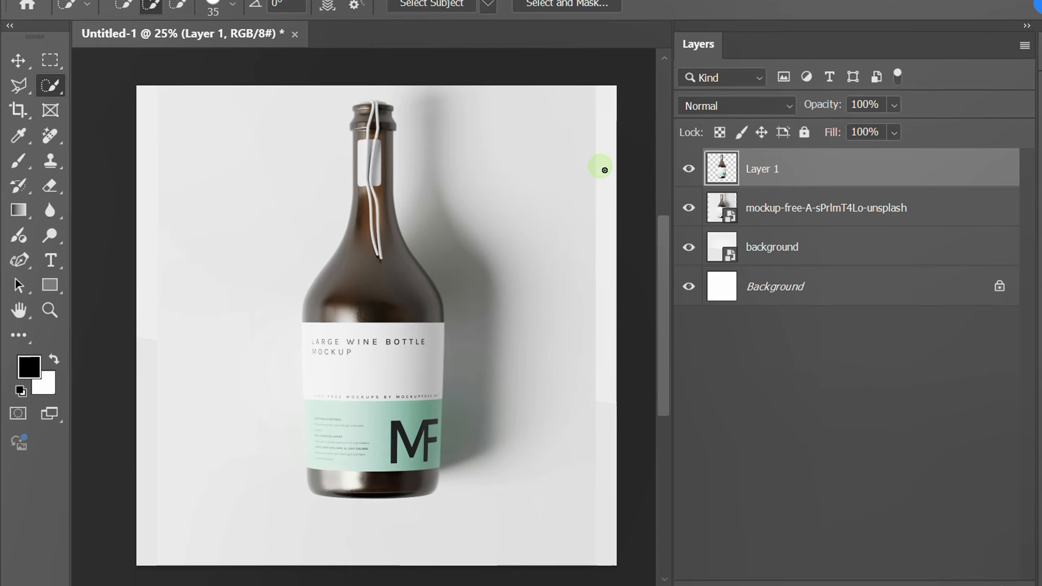
Delete the original mockup-free-A-sPrlmT4Lo-unsplash photo layer, keeping the cut-out bottle.
left_click(861, 188)
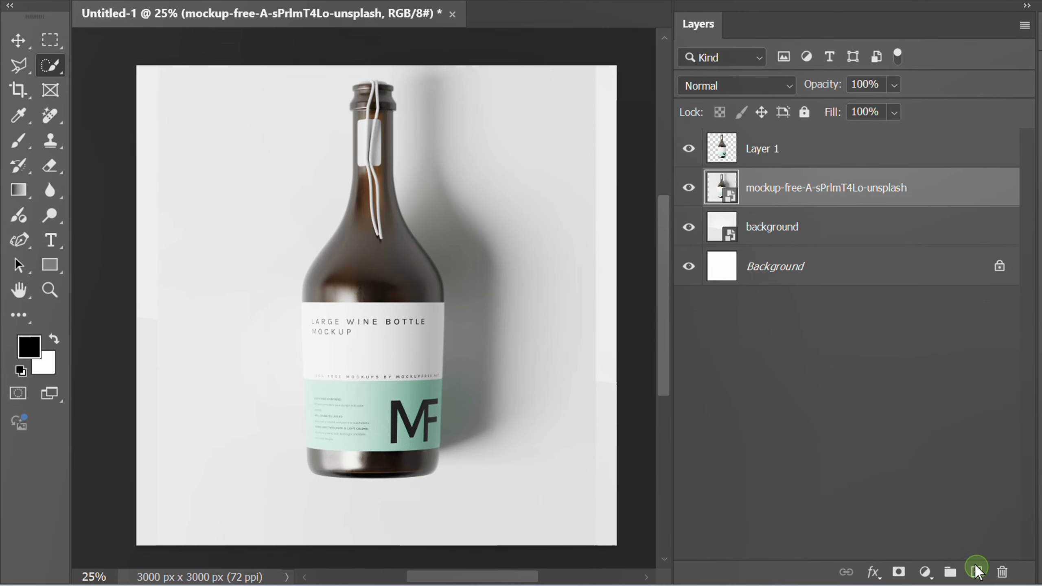
left_click(1002, 573)
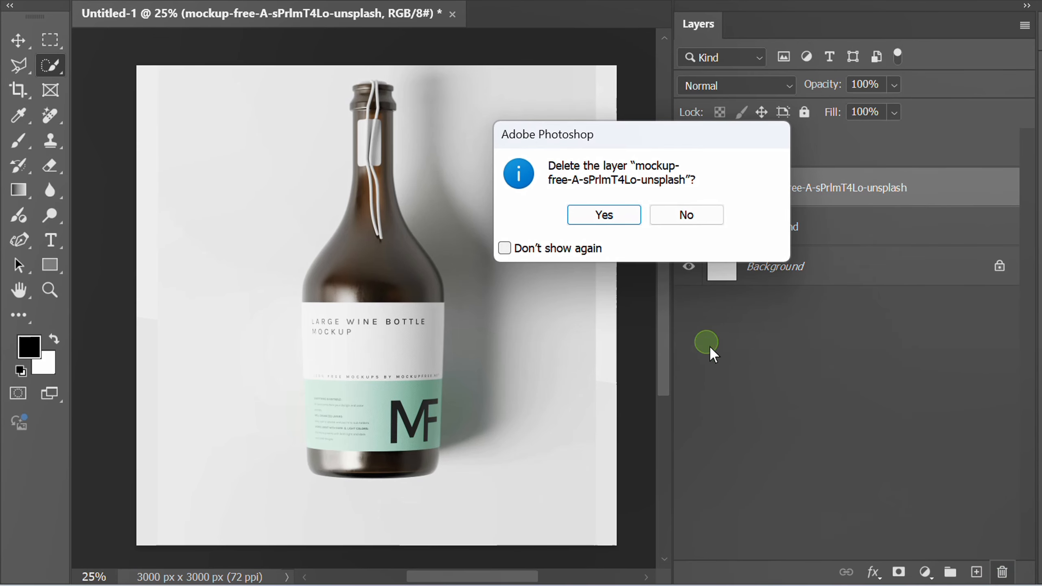
left_click(611, 214)
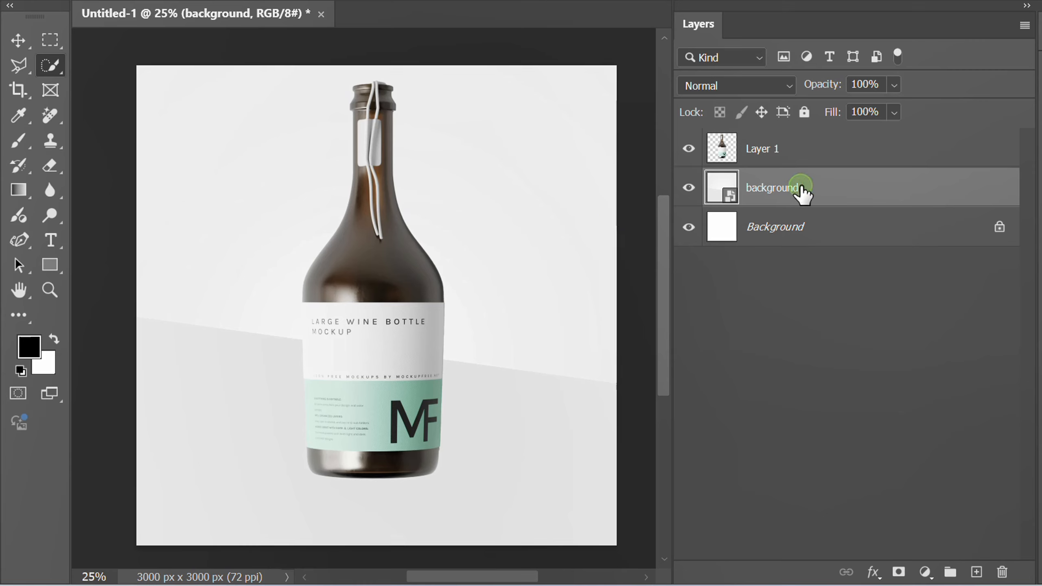
Scale the cut-out bottle on Layer 1 down slightly and position it near the centre of the canvas.
left_click(818, 151)
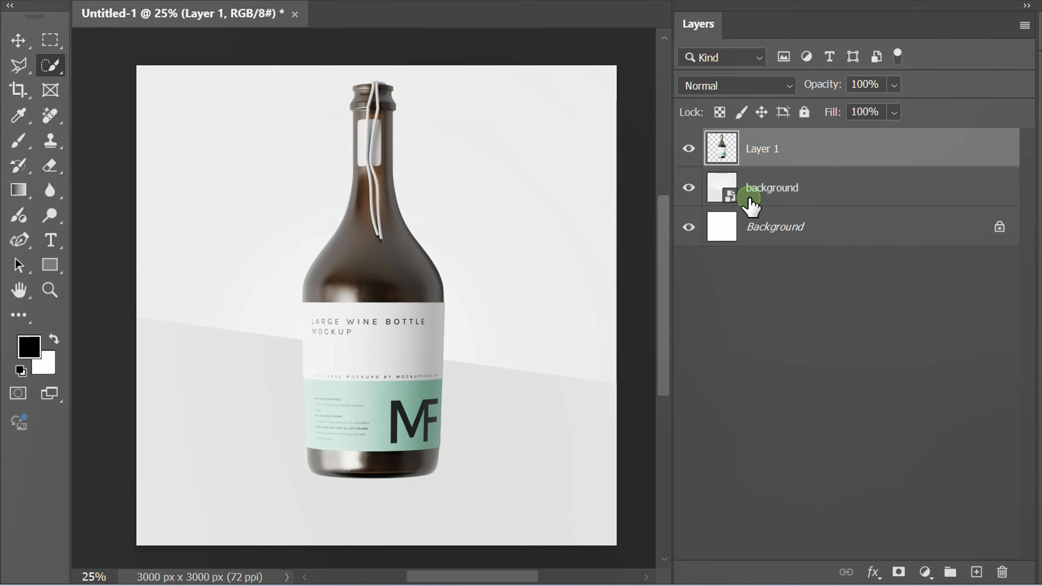
left_click(23, 44)
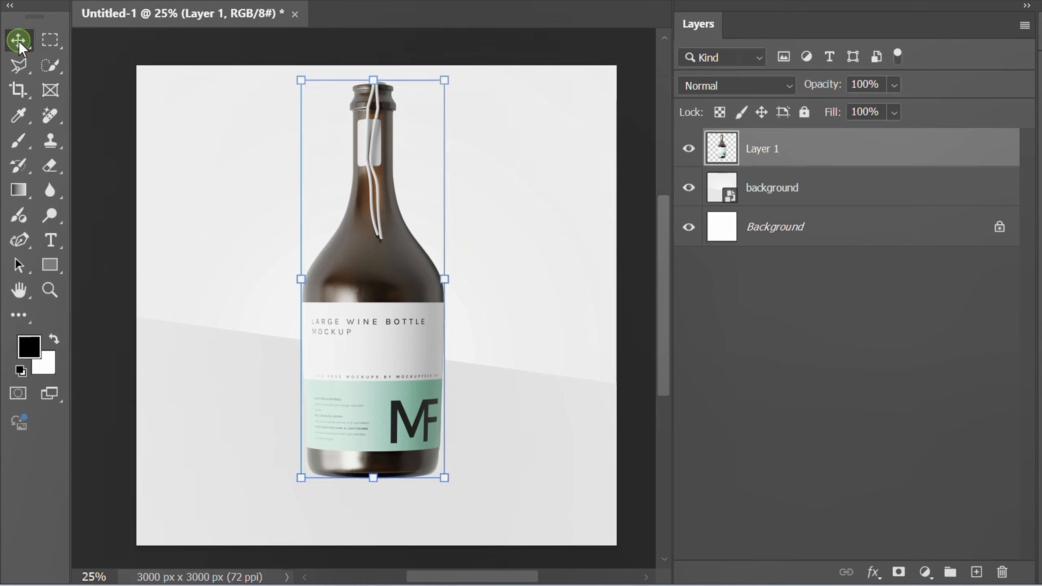
left_click(372, 90)
left_click_drag(373, 89, 372, 117)
left_click_drag(378, 317, 383, 329)
key("Return")
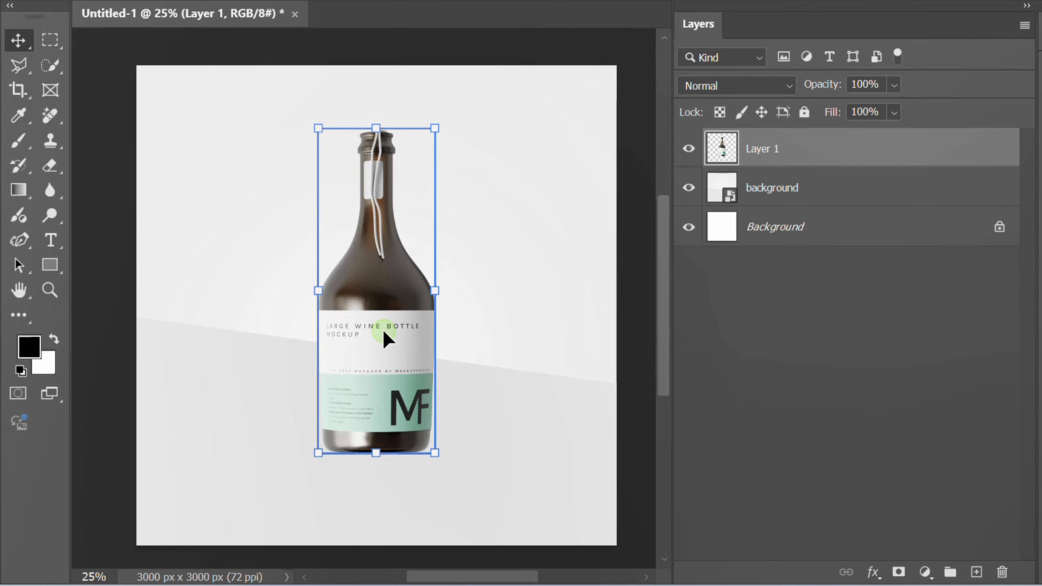
left_click(467, 304)
Duplicate the bottle's Layer 1 and rename the copy "shadow".
left_click(808, 150)
key("ctrl+j")
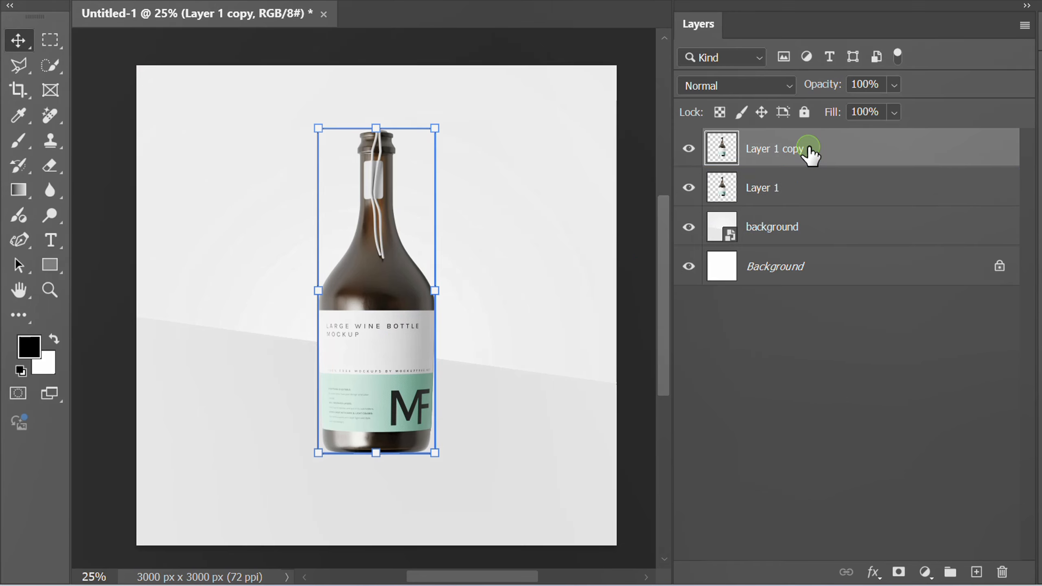
double_click(767, 149)
type("s")
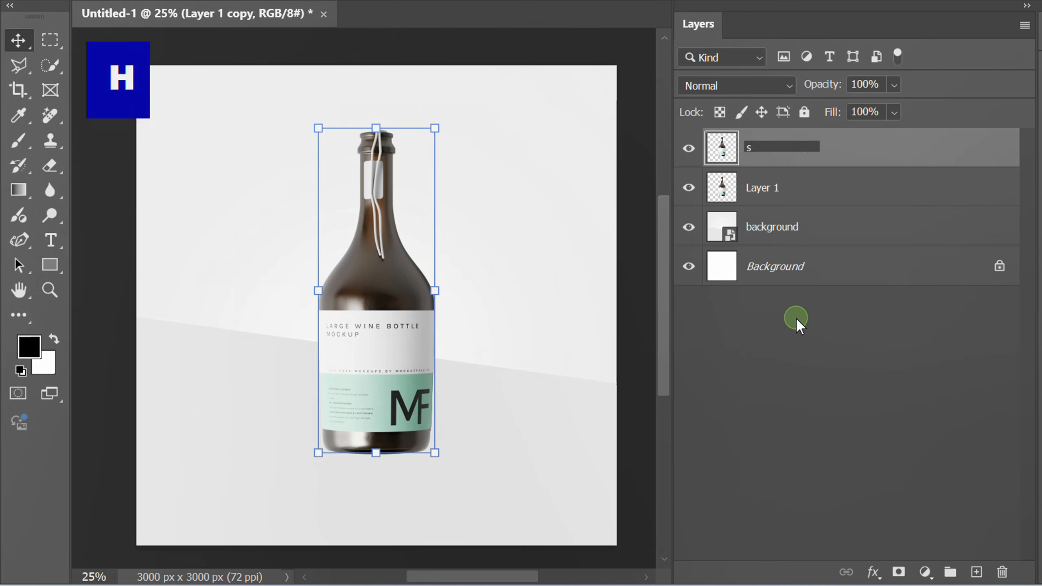
type("hadow")
left_click(796, 318)
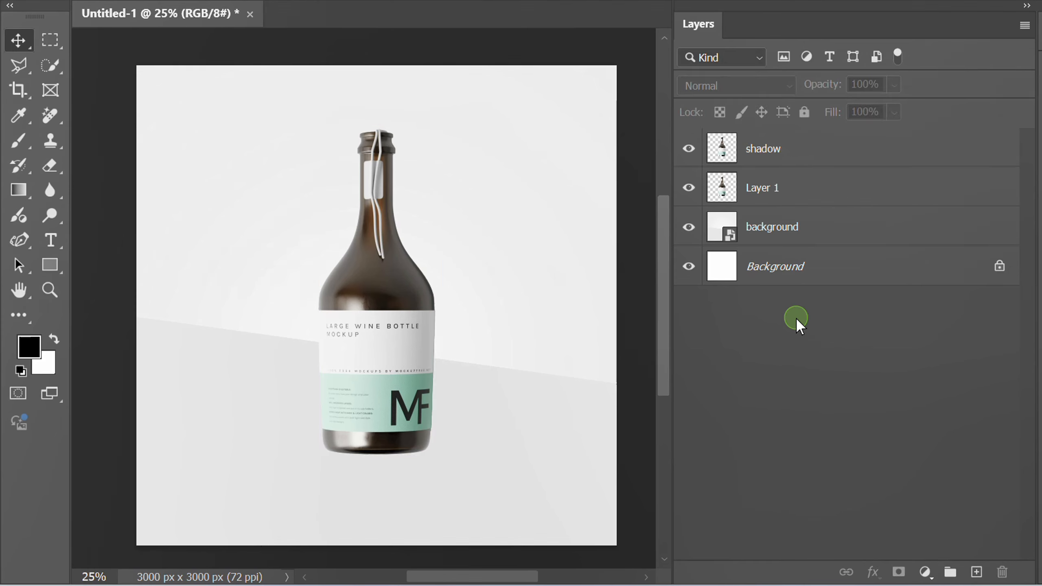
Load the shadow layer's bottle outline as a selection, fill it with the black foreground color at 100% opacity, and deselect.
left_click(815, 161)
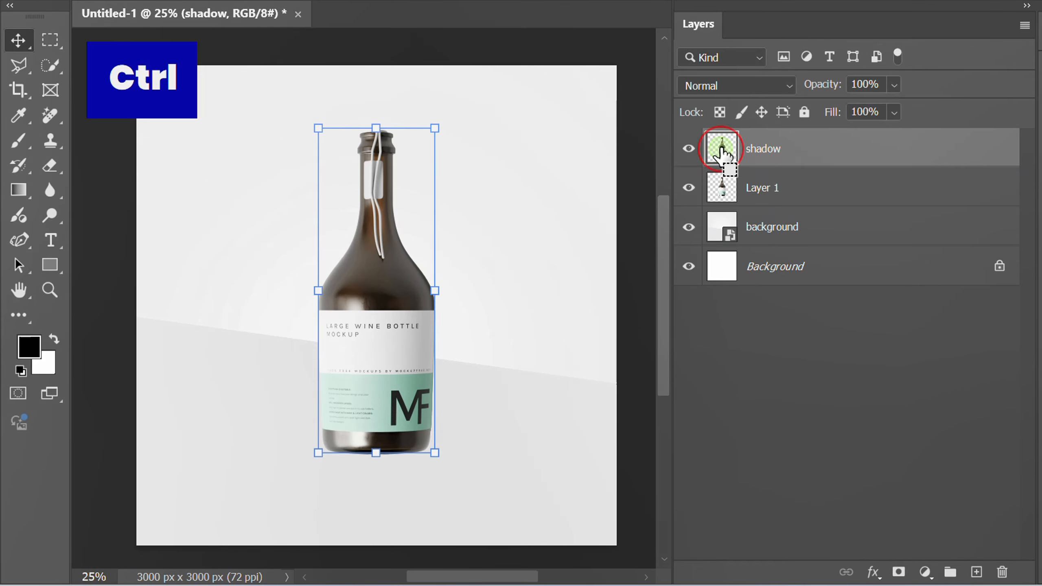
left_click(722, 153, "ctrl")
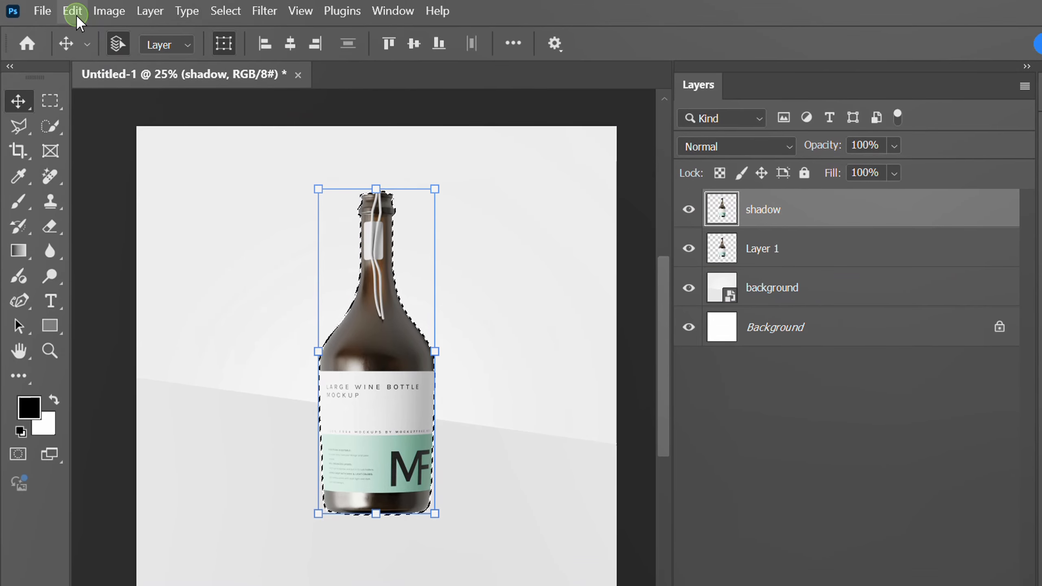
left_click(73, 11)
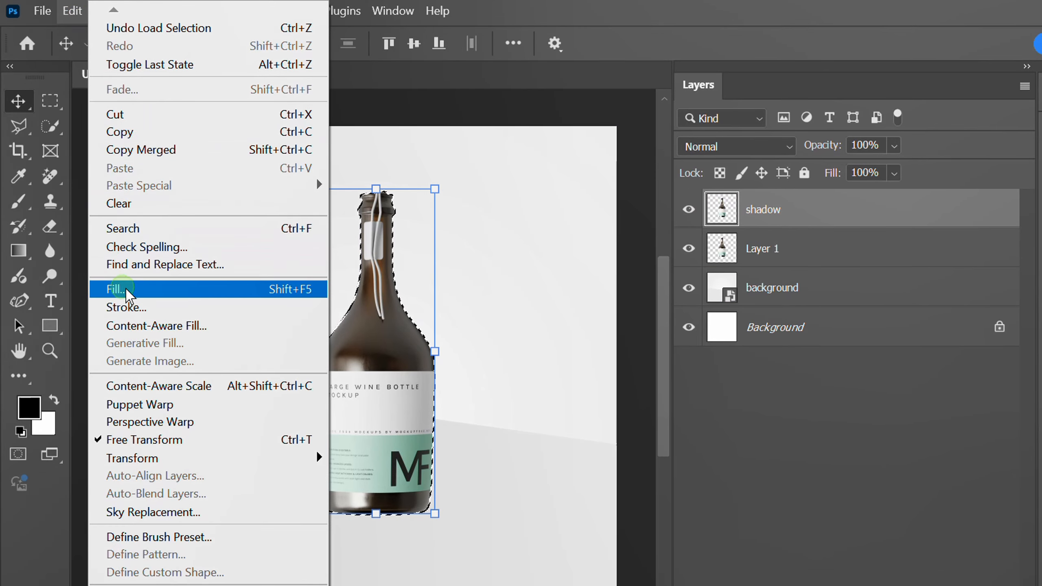
left_click(147, 289)
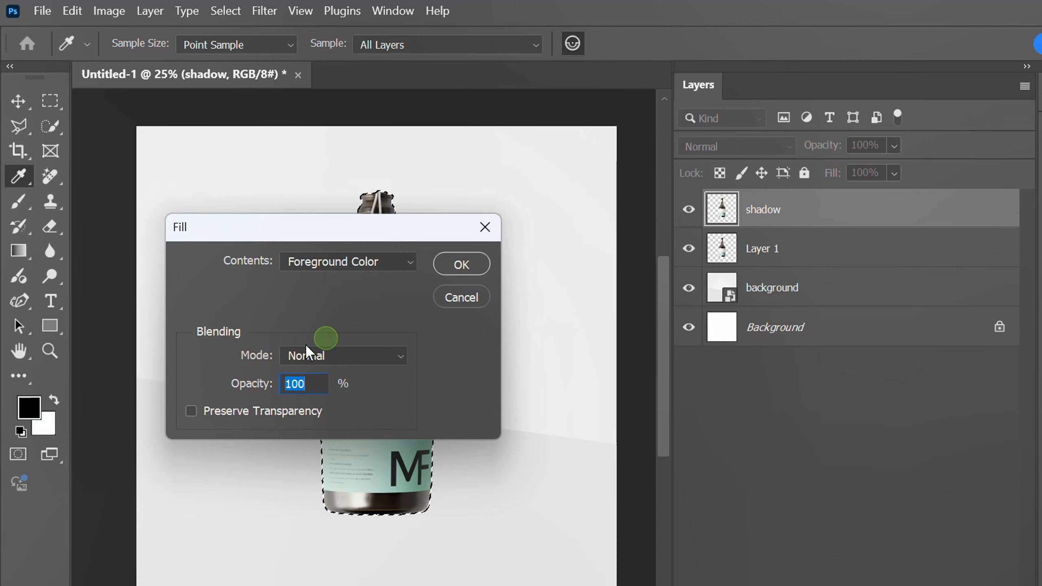
left_click(461, 265)
key("v")
left_click(379, 377)
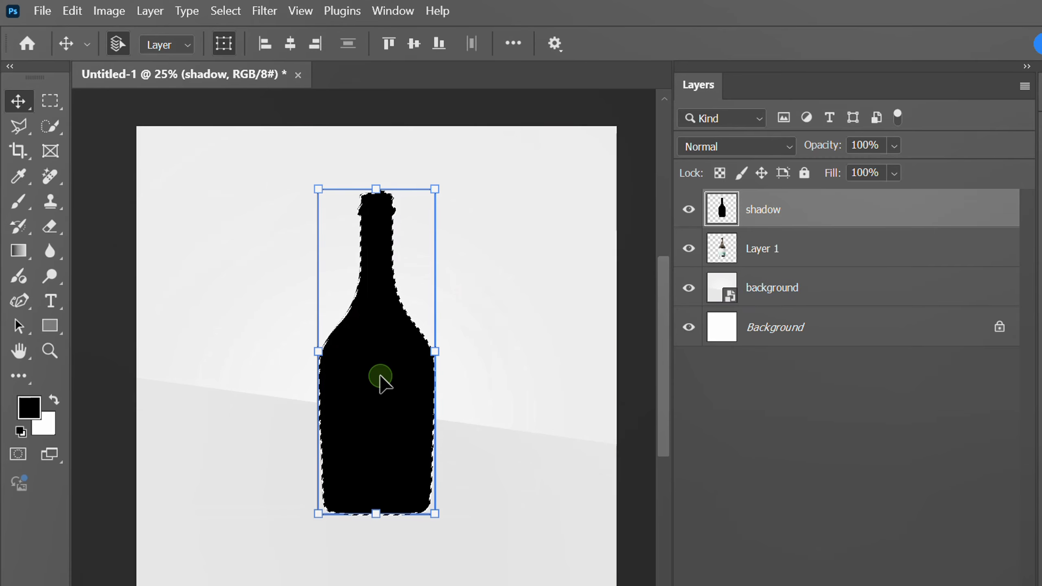
key("ctrl+d")
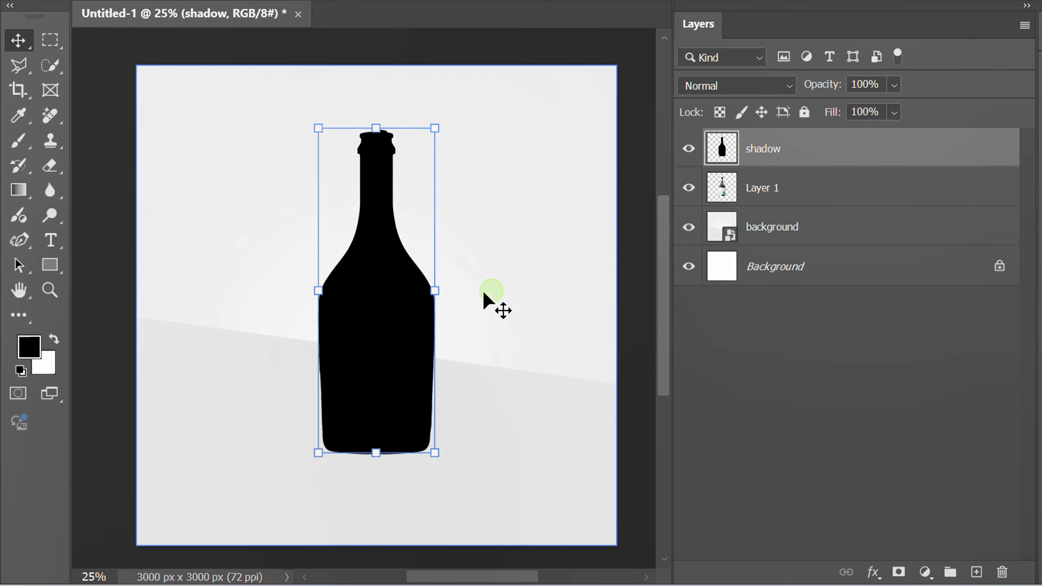
Convert the shadow layer to a smart object and set its opacity to 25%.
right_click(812, 146)
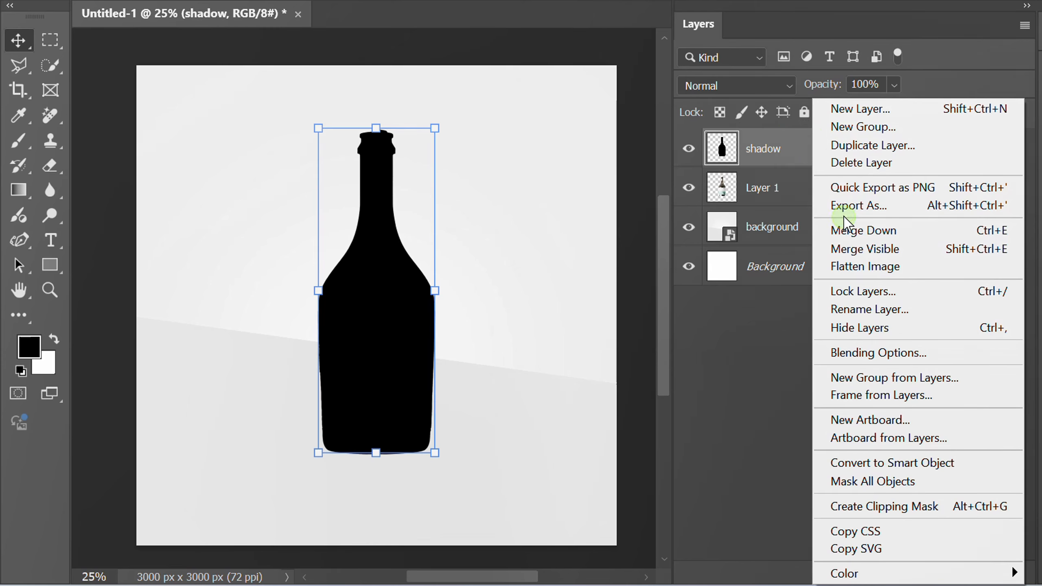
left_click(896, 463)
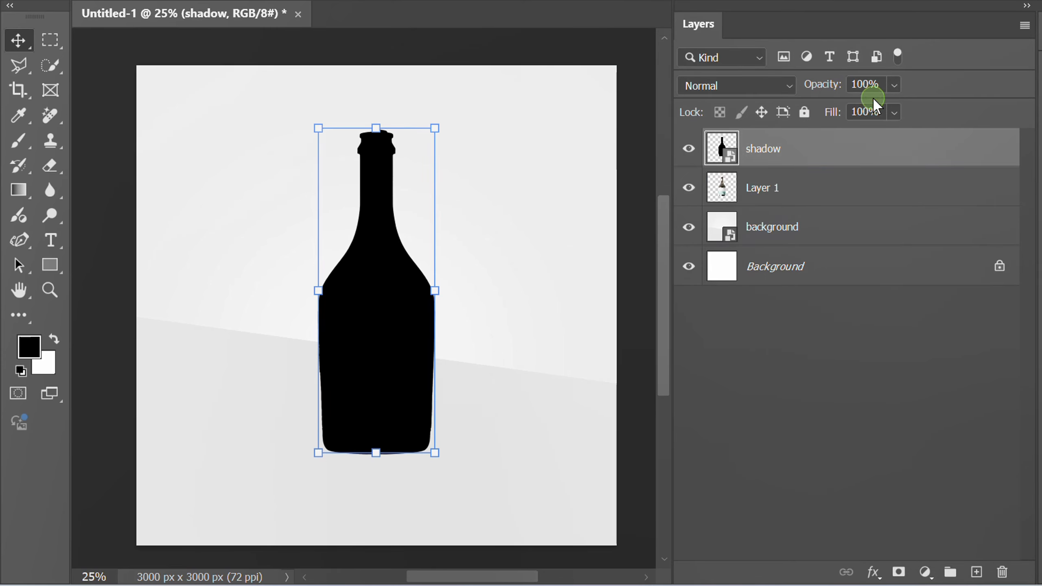
key("shift+Down")
key("shift+Down")
key("shift+Down")
key("shift+Down")
key("shift+Down")
key("shift+Down")
key("shift+Down")
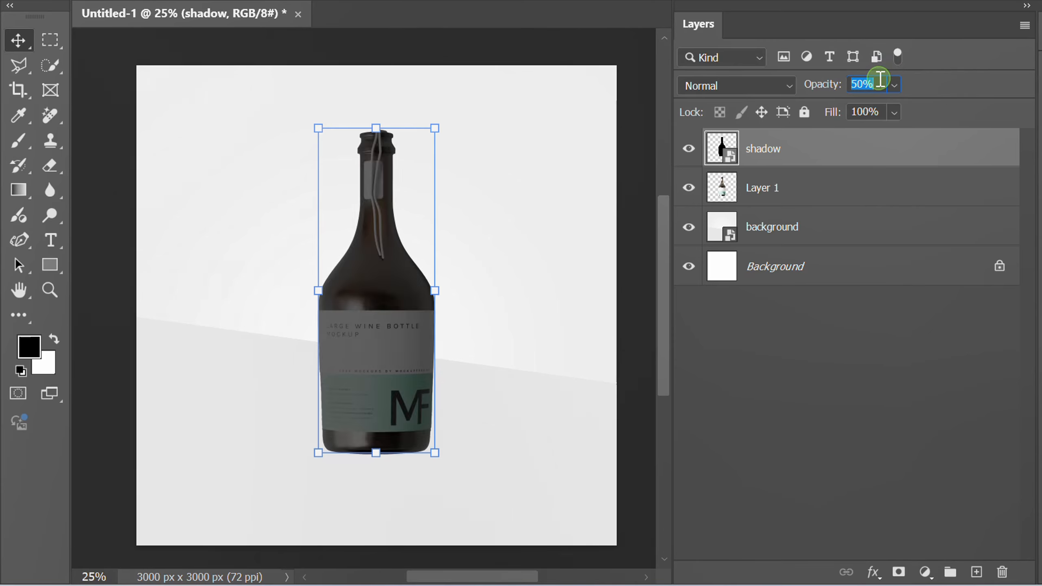
key("Down")
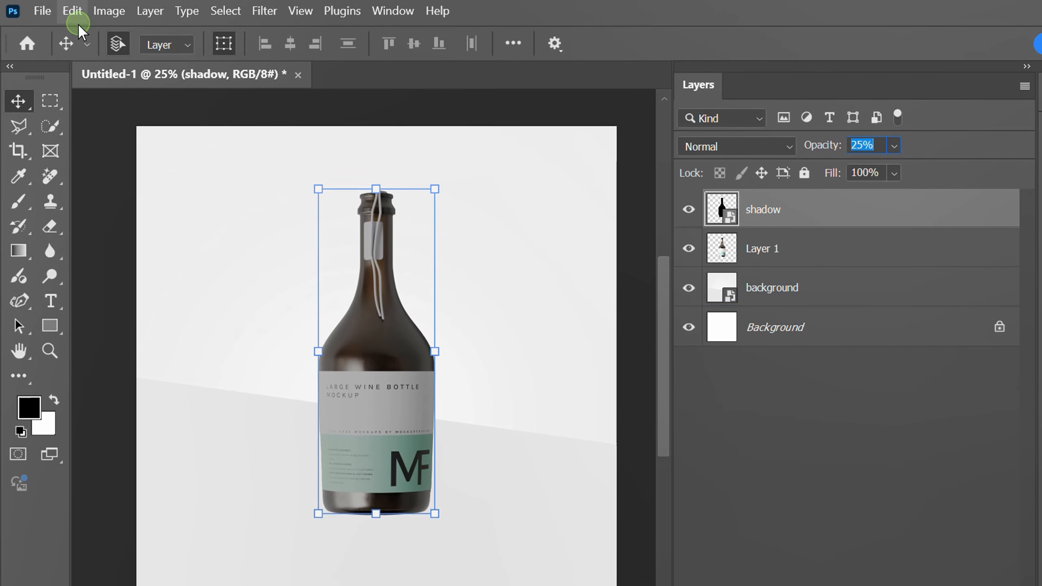
Start a Perspective Warp on the shadow layer and lay two joined planes over the bottle, one for the wall part and one for the floor part.
left_click(71, 10)
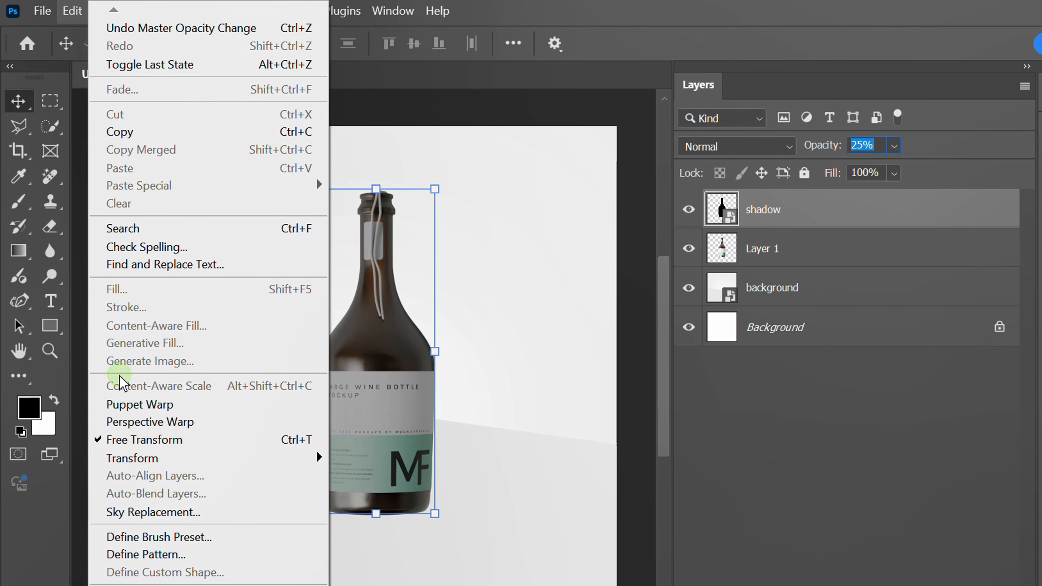
left_click(158, 422)
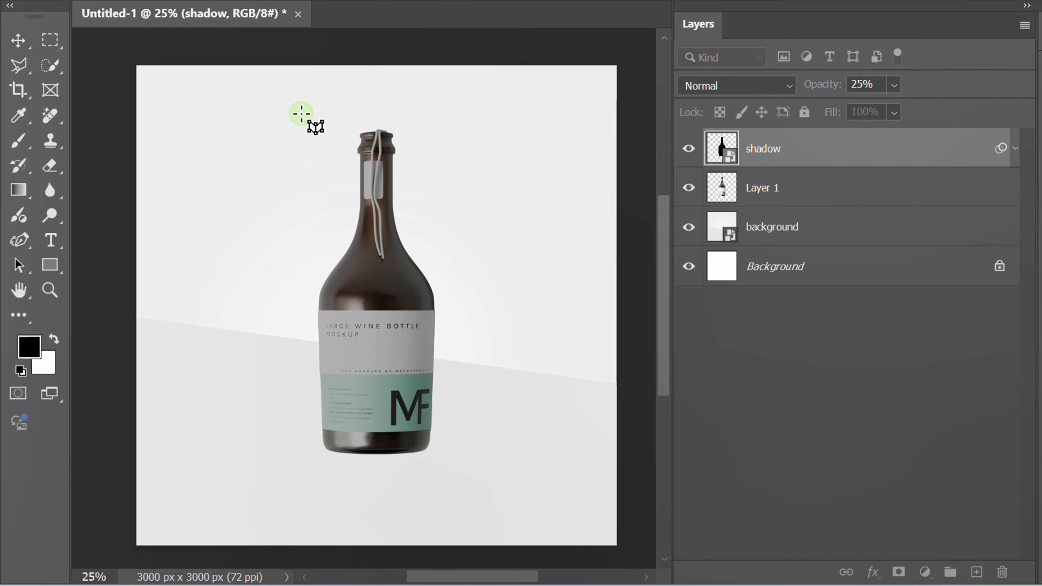
left_click_drag(303, 136, 448, 352)
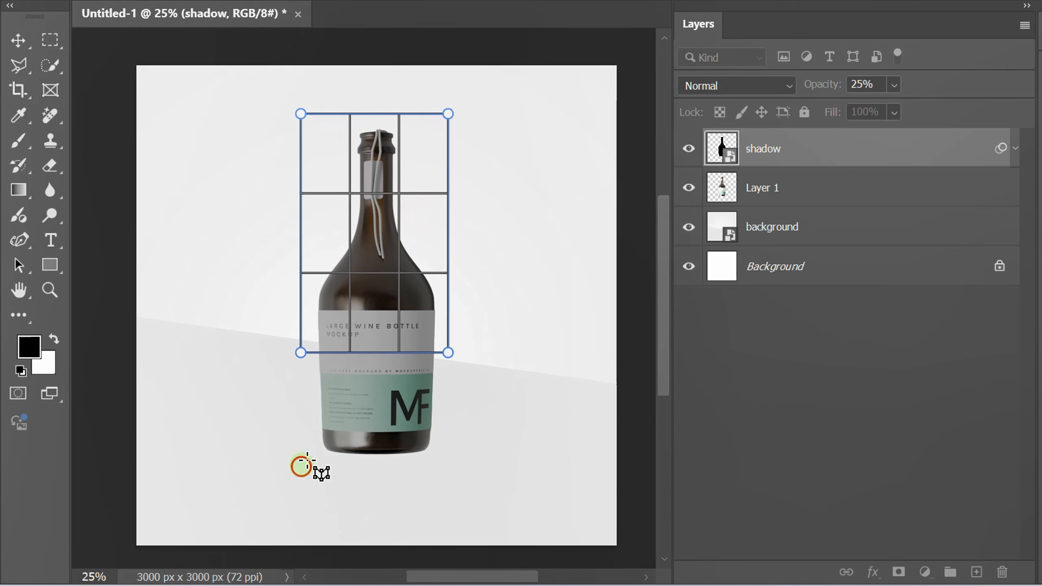
left_click_drag(301, 466, 449, 353)
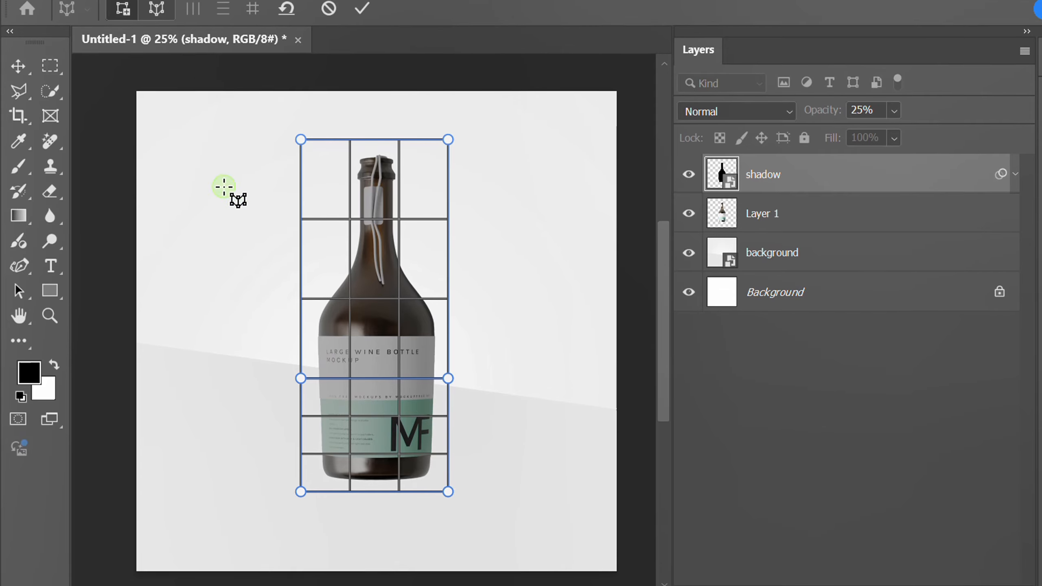
Warp the planes so the shadow's upper part stands upright on the wall beside the bottle, bending where floor and wall meet.
left_click(157, 40)
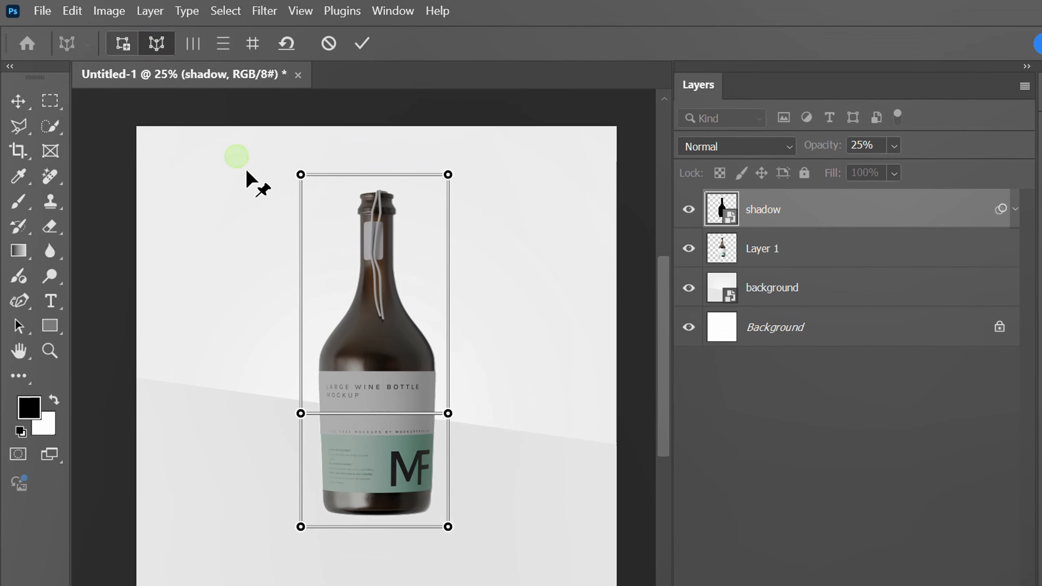
left_click_drag(449, 413, 498, 426)
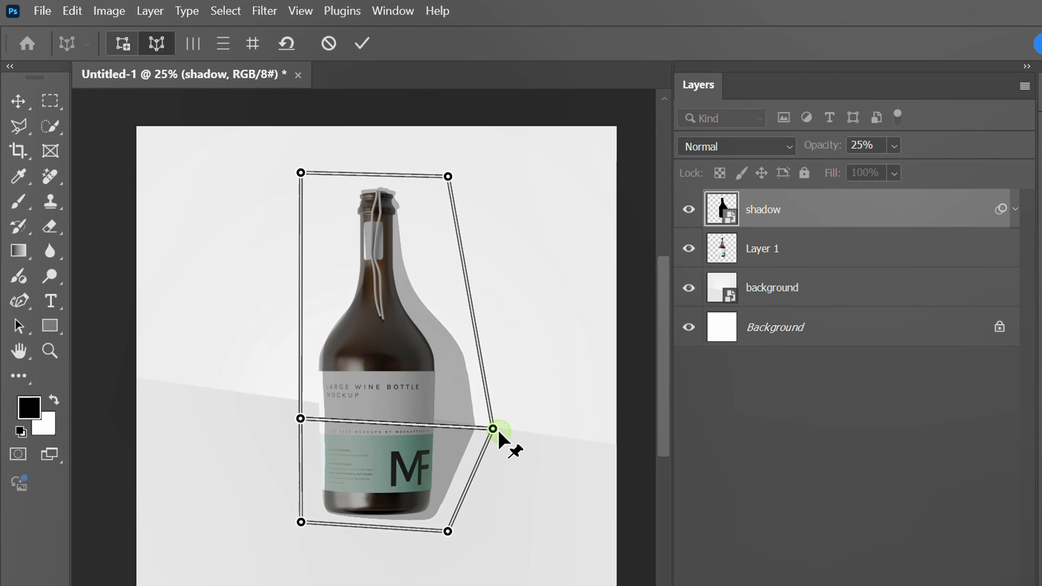
left_click_drag(301, 413, 377, 407)
left_click_drag(301, 172, 375, 173)
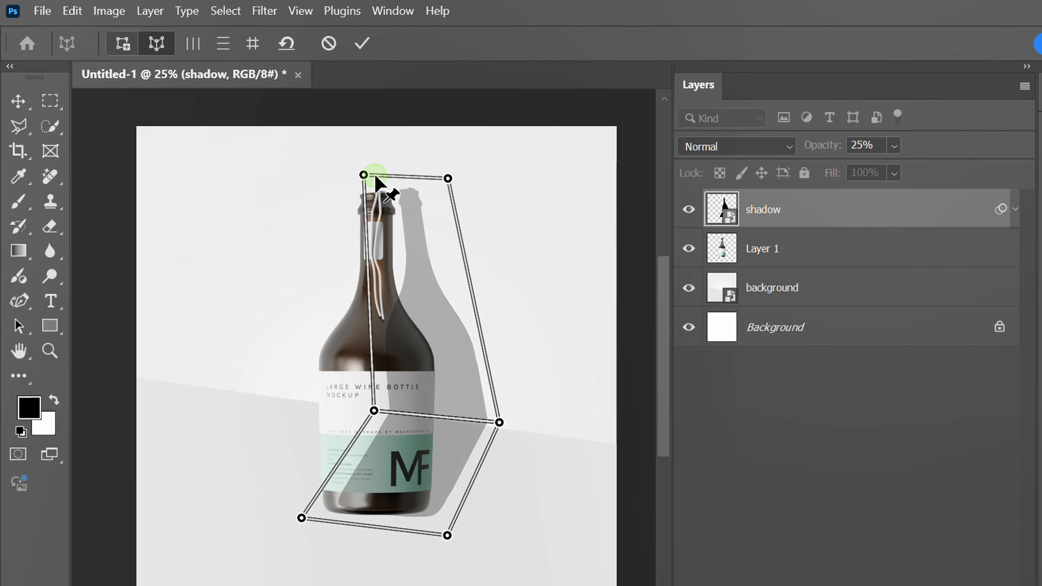
left_click_drag(448, 178, 497, 201)
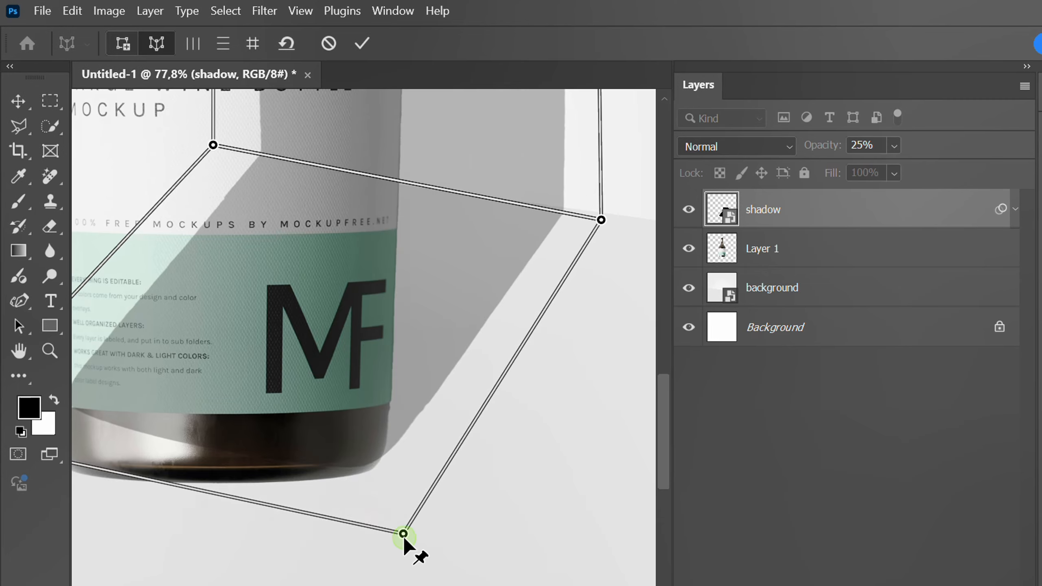
Nudge the floor plane's near corner slightly down to align the shadow with the bottle's base, and apply the perspective warp.
left_click_drag(402, 535, 401, 543)
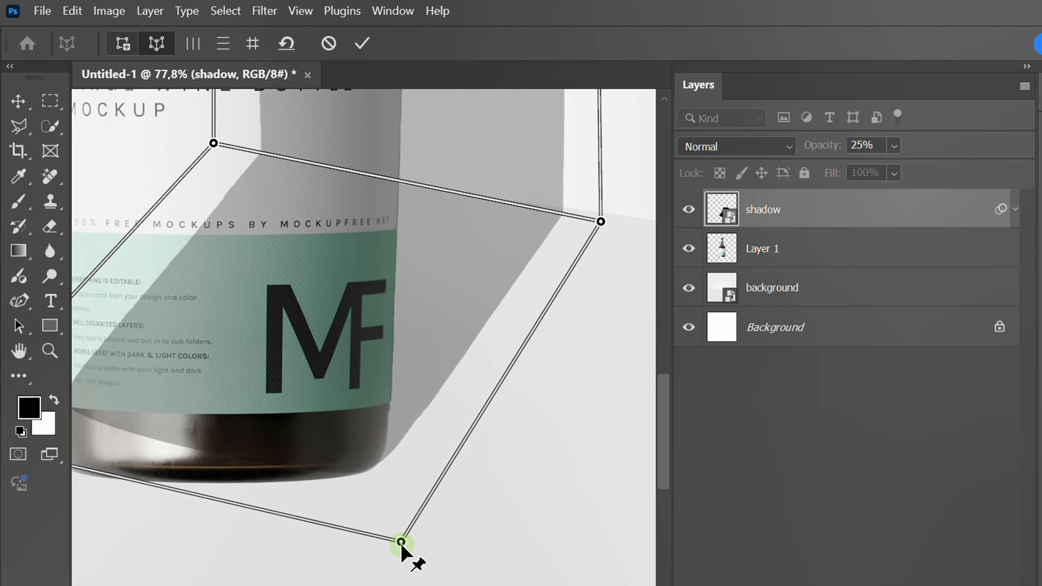
scroll(434, 489, "down", 5)
scroll(386, 271, "up", 2)
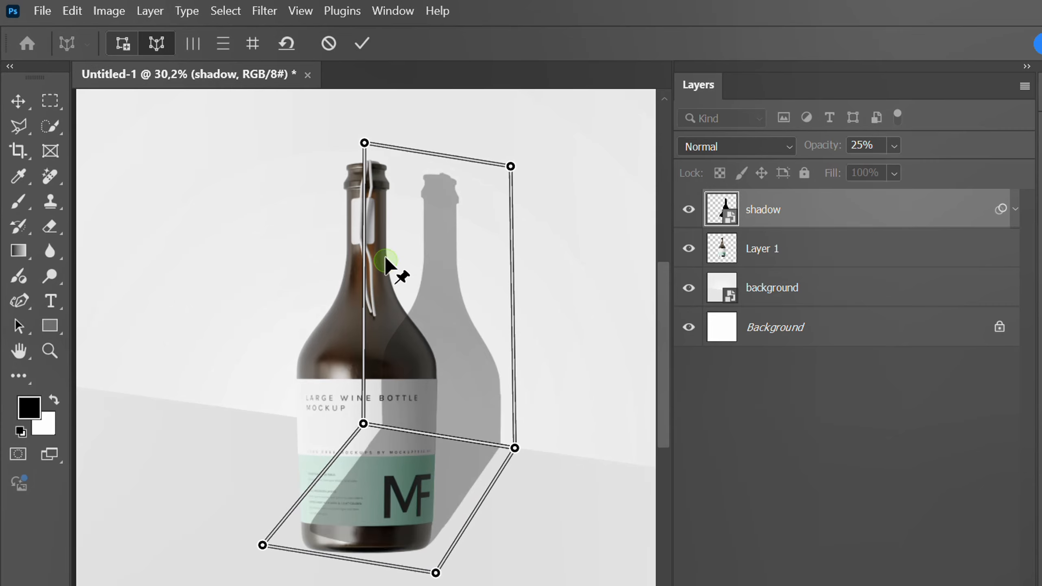
left_click(363, 44)
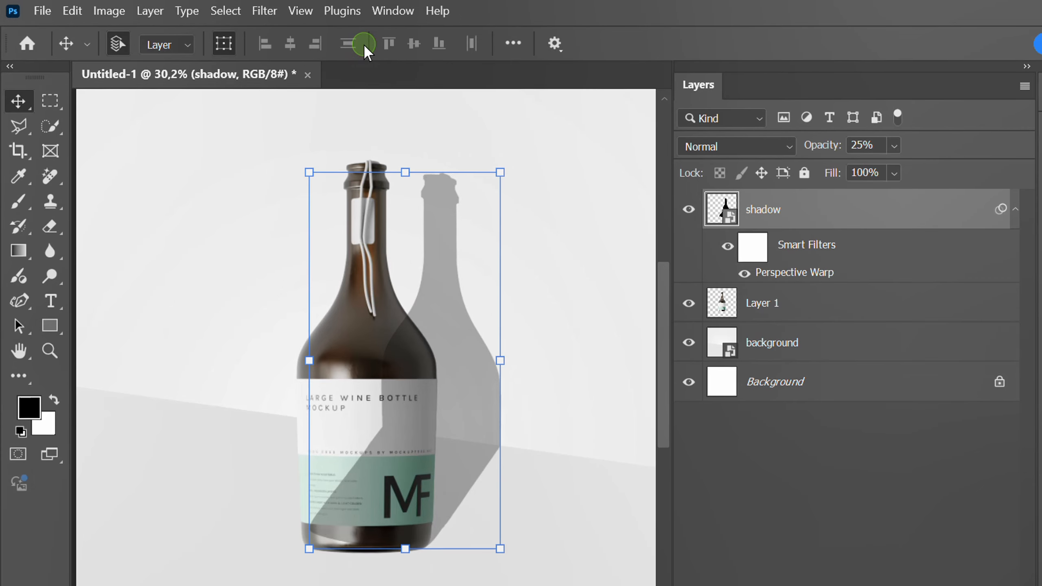
Move the shadow layer beneath Layer 1 so the shadow falls behind the bottle.
left_click(404, 260)
left_click(388, 321)
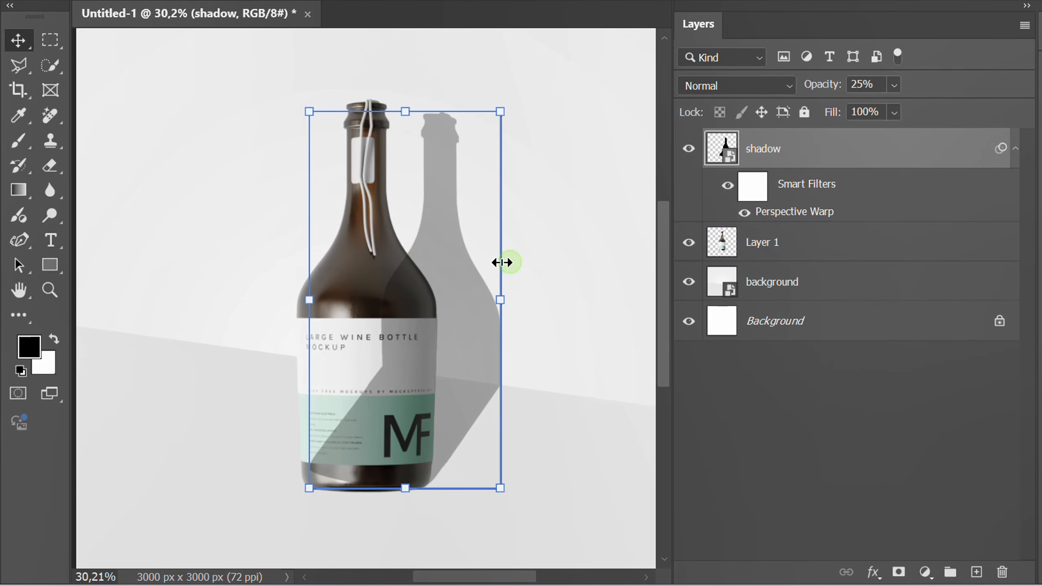
left_click_drag(863, 152, 847, 262)
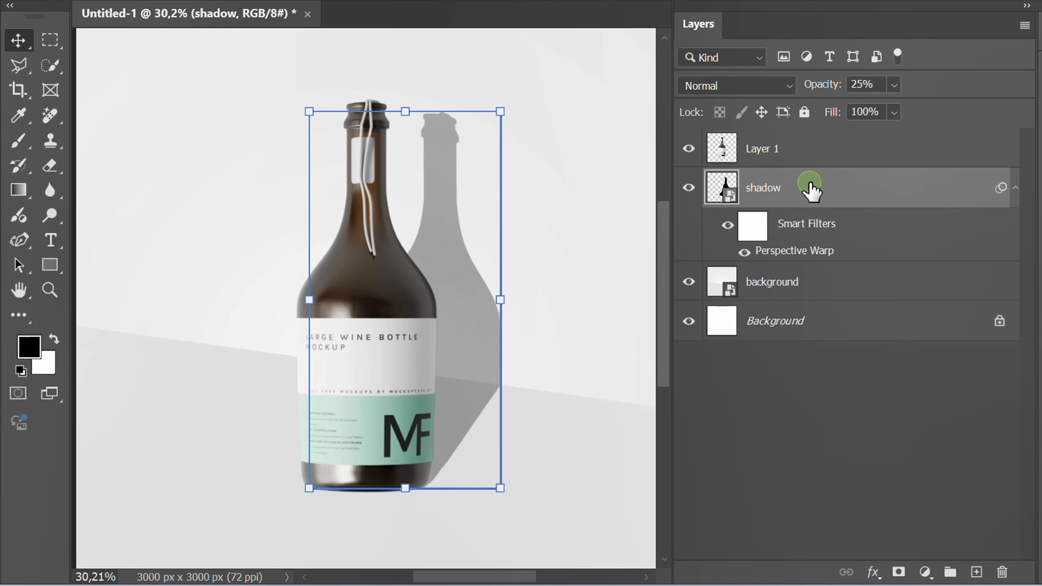
Start a Tilt-Shift blur on the shadow layer and move its centre below the bottle to the canvas's lower edge.
left_click(264, 10)
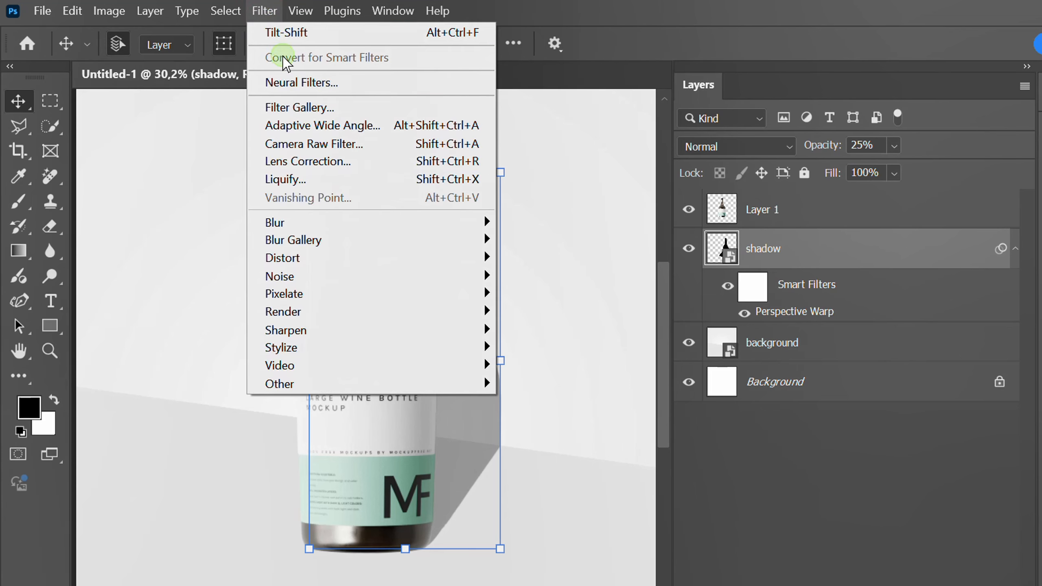
mouse_move(297, 237)
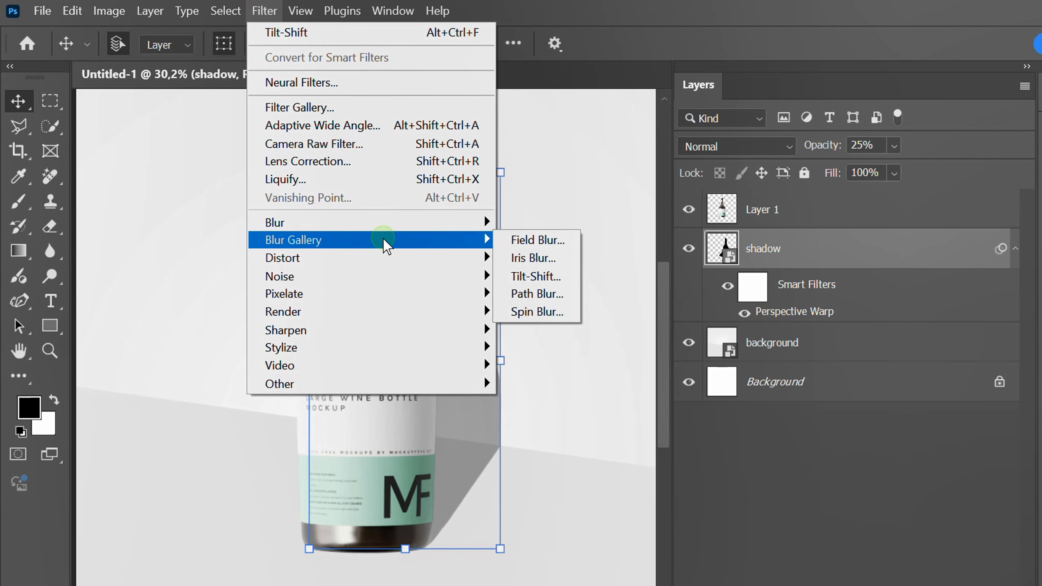
left_click(539, 278)
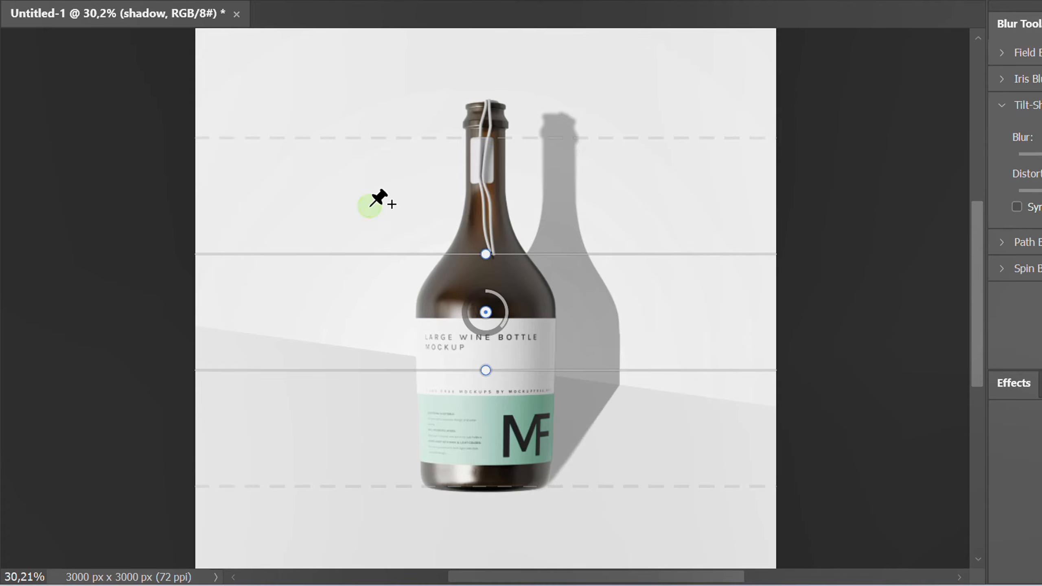
left_click_drag(484, 311, 406, 468)
key("ctrl+minus")
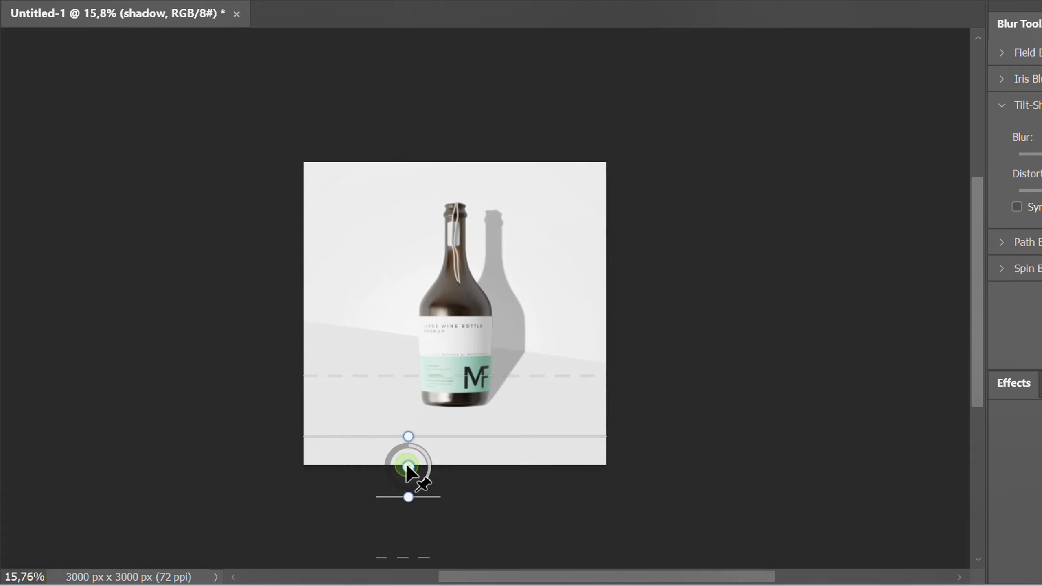
Tilt the blur lines to roughly follow the floor edge and extend the upper dashed boundary to just above the bottle's shadow.
scroll(433, 245, "up", 3)
left_click_drag(435, 246, 482, 252)
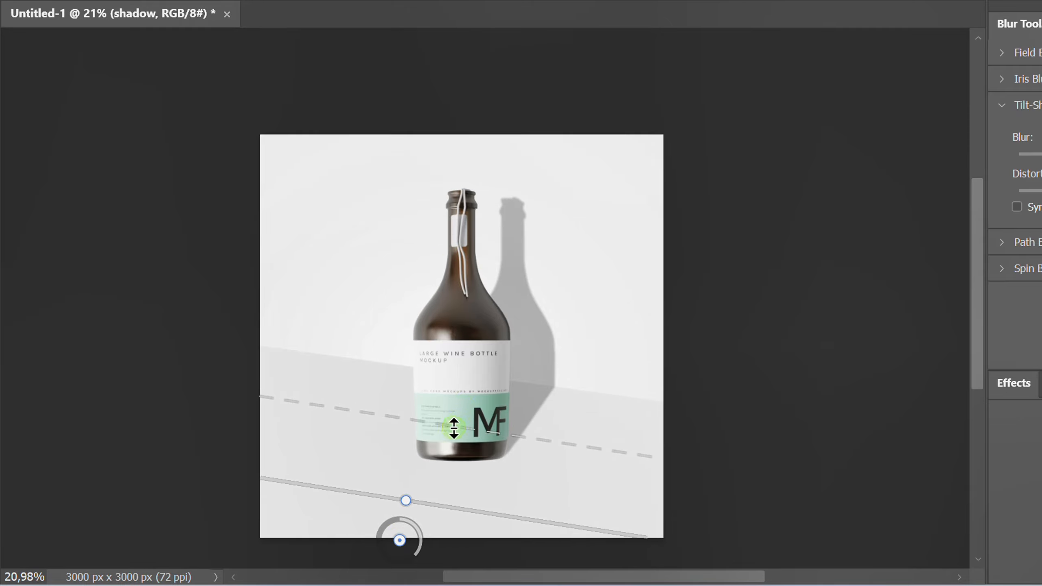
left_click_drag(451, 427, 540, 189)
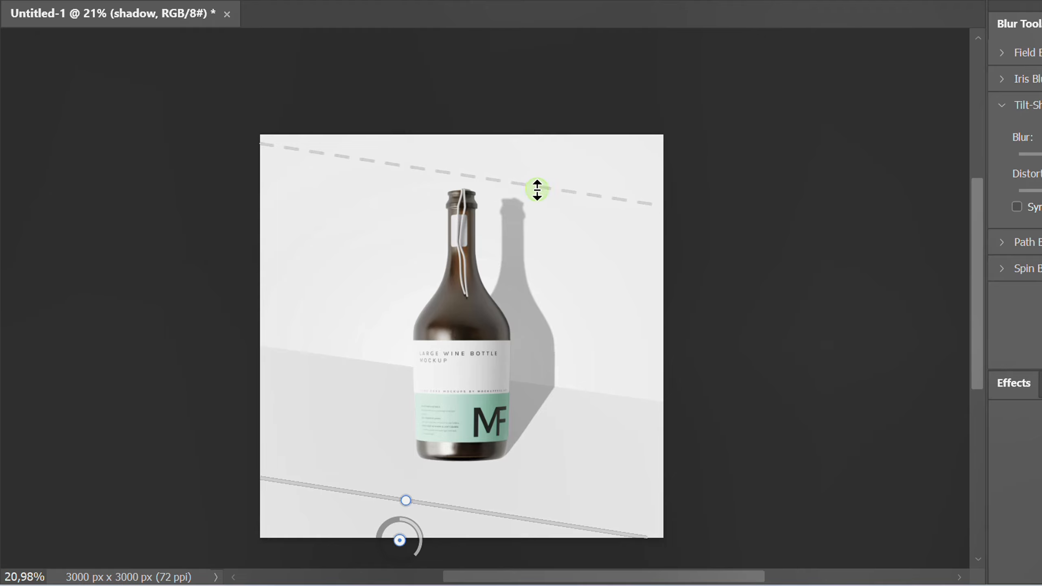
Set the Tilt-Shift blur amount to 50 px and apply the filter to the shadow.
scroll(483, 176, "down", 5)
scroll(446, 397, "up", 2)
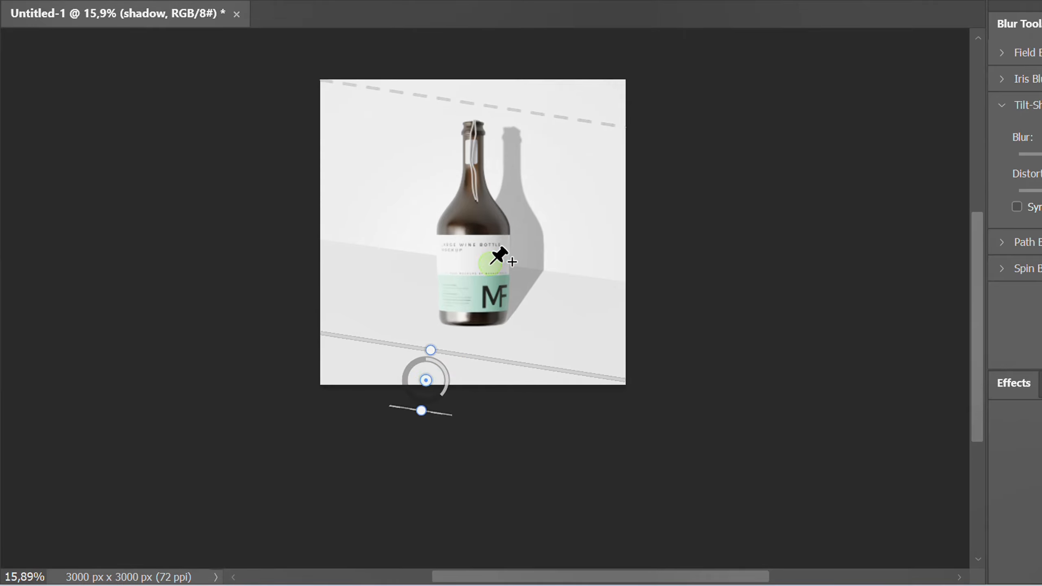
scroll(492, 260, "up", 1)
key("space")
left_click_drag(477, 280, 463, 296)
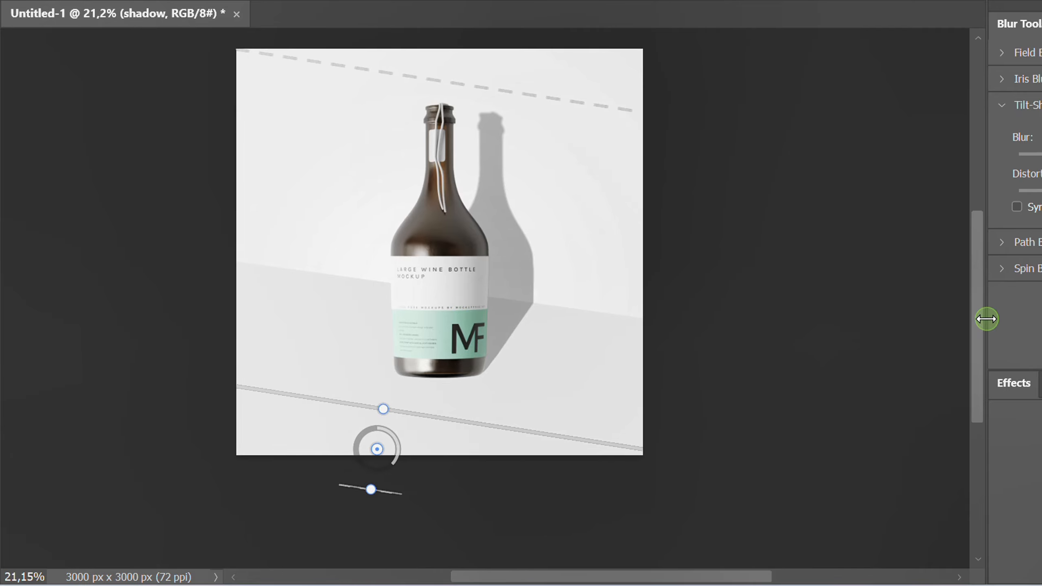
left_click_drag(987, 319, 524, 324)
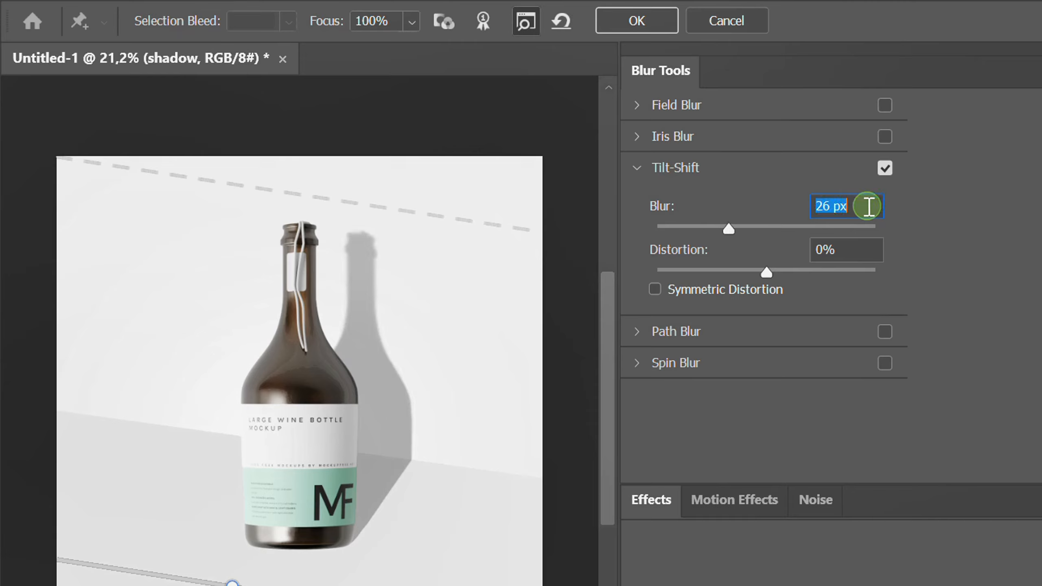
key("Up")
key("Up")
key("Up")
key("Up")
key("Up")
key("Up")
key("Up")
key("Up")
key("Up")
key("Up")
key("Up")
key("Up")
key("Up")
key("Up")
key("Up")
key("Up")
key("Up")
key("Up")
key("Up")
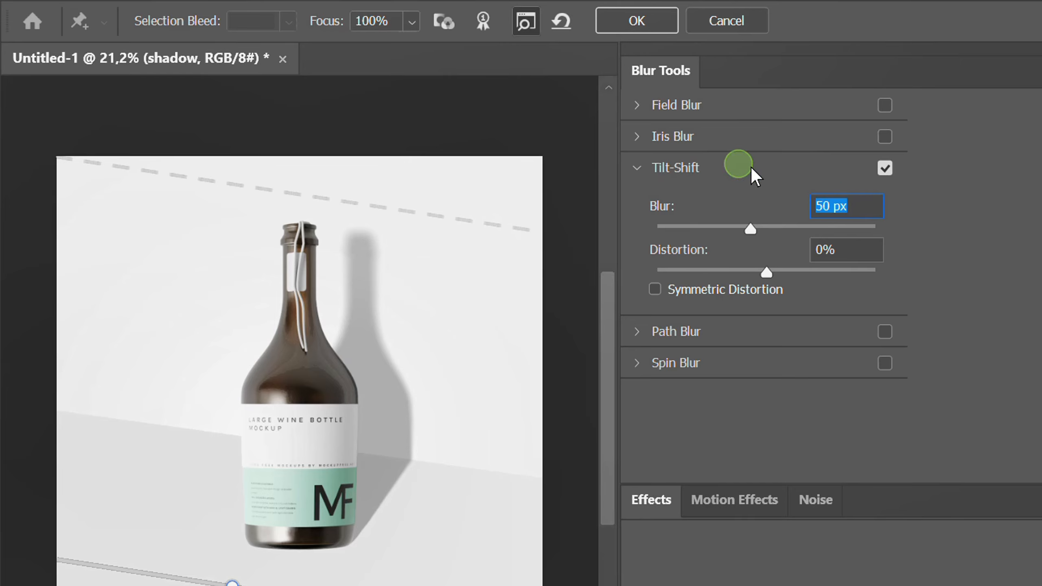
left_click(630, 21)
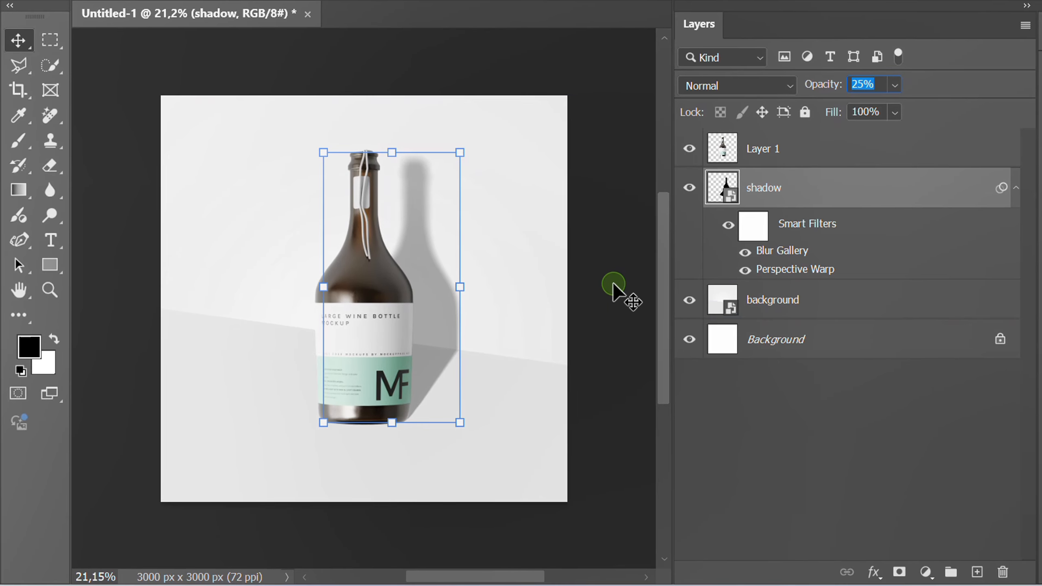
Add an empty layer above Layer 1 and activate the Gradient tool.
left_click(830, 151)
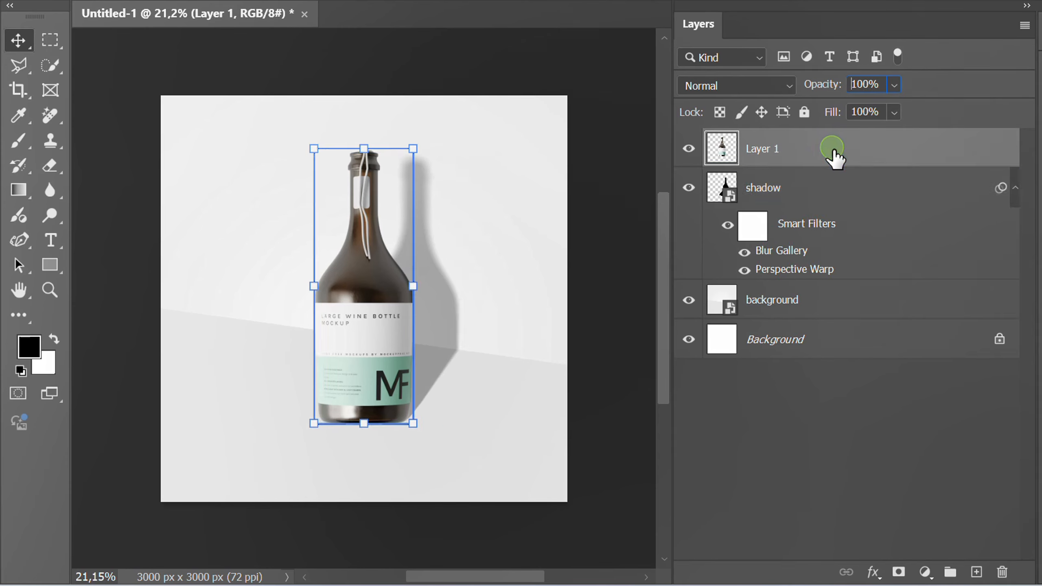
left_click(977, 571)
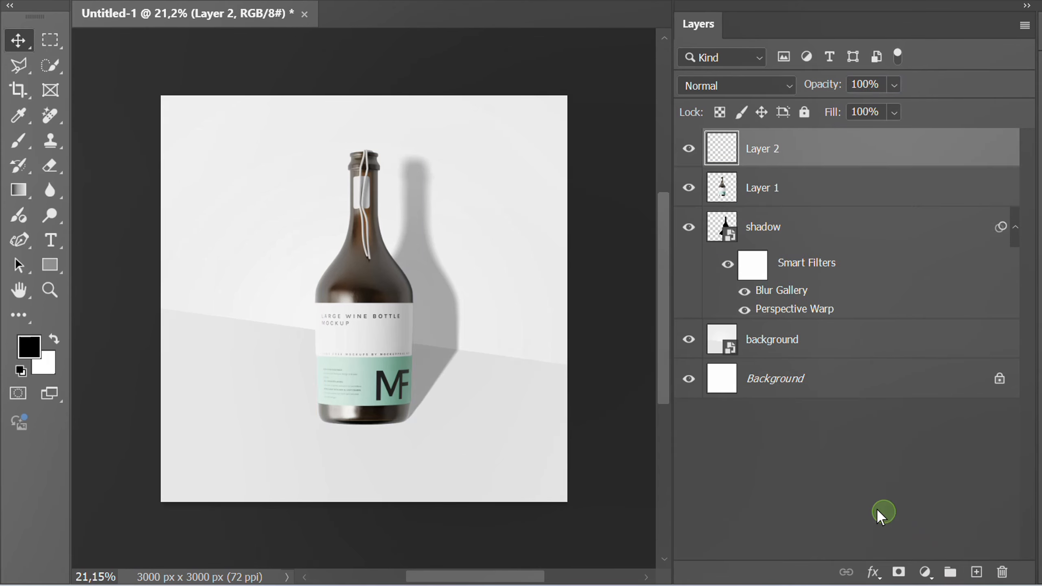
left_click(19, 190)
left_click(83, 190)
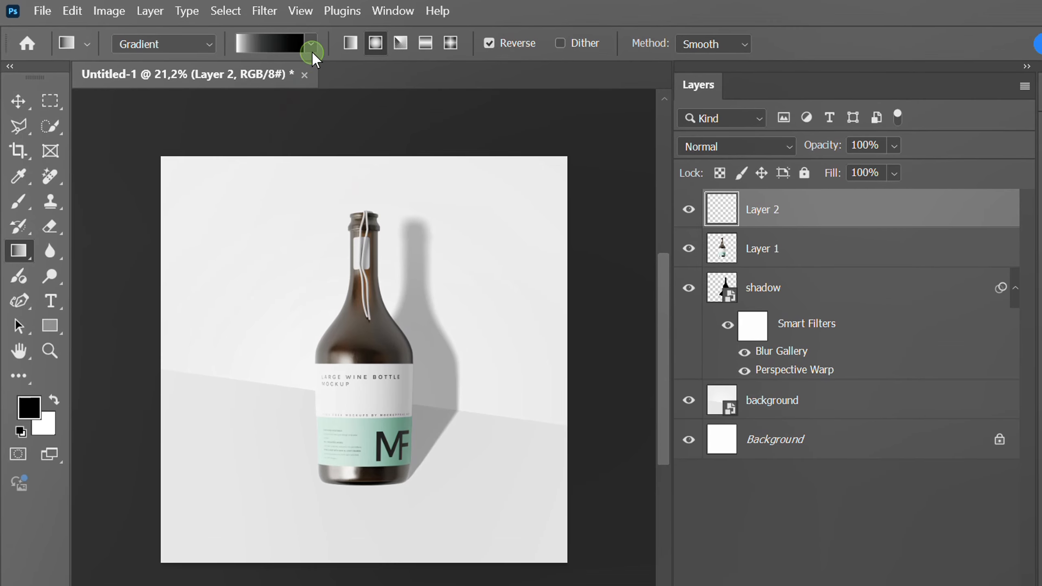
Configure the gradient with the black-to-white preset from Basics, the radial style and Reverse enabled.
left_click(311, 48)
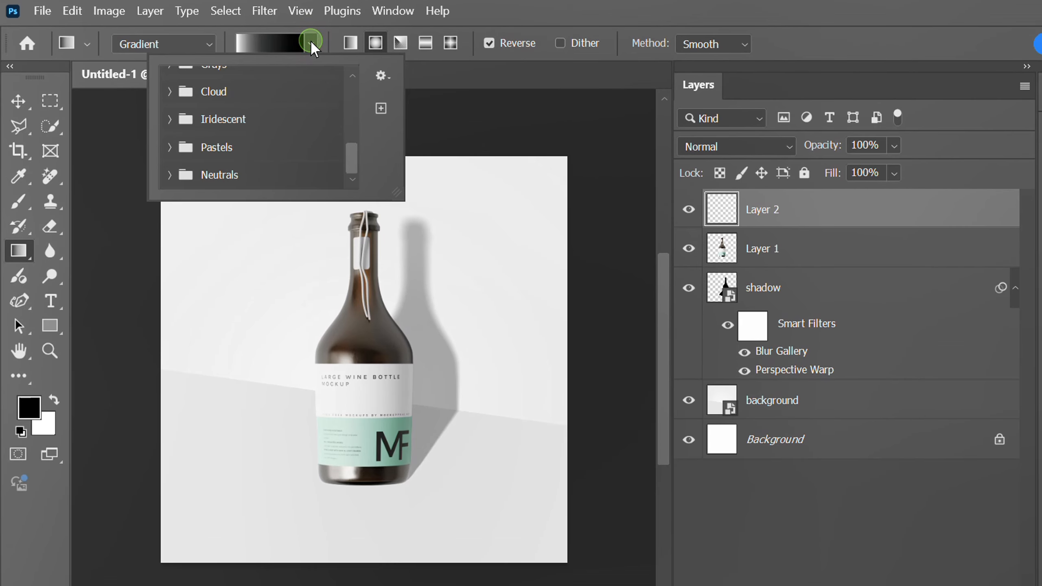
scroll(260, 129, "up", 4)
scroll(259, 136, "up", 5)
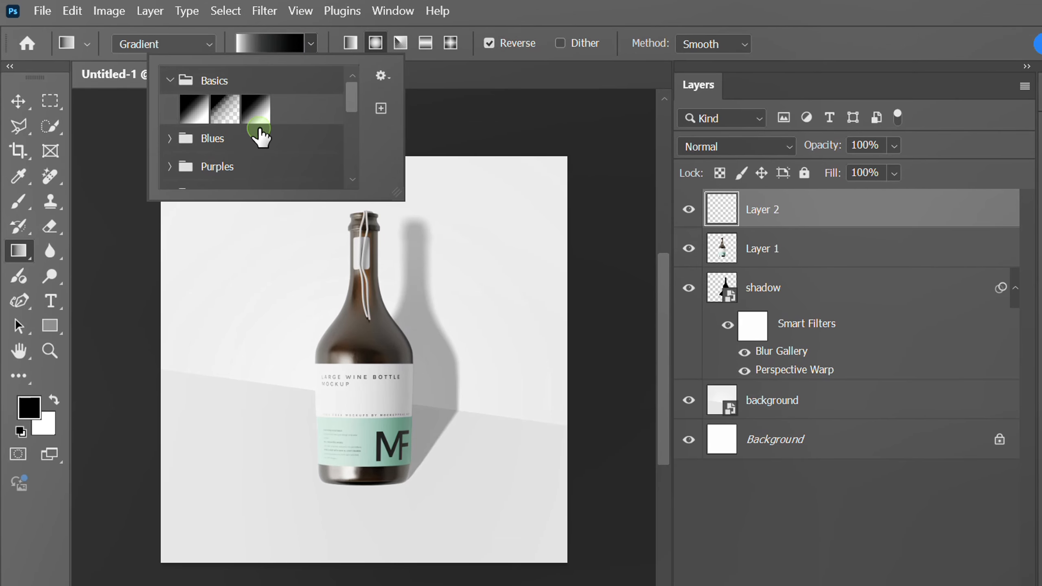
left_click(256, 108)
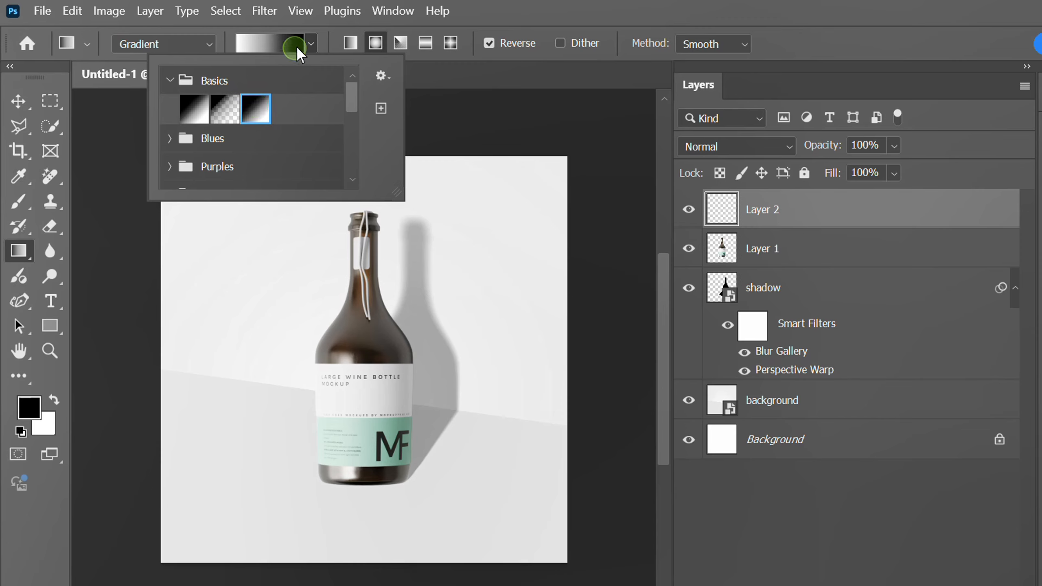
left_click(308, 42)
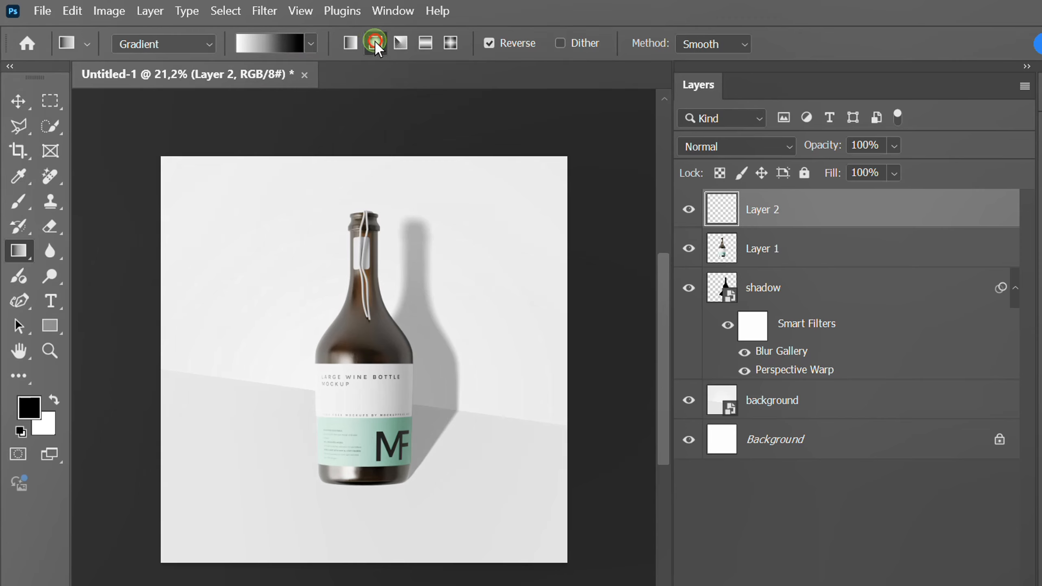
left_click(489, 43)
left_click(489, 45)
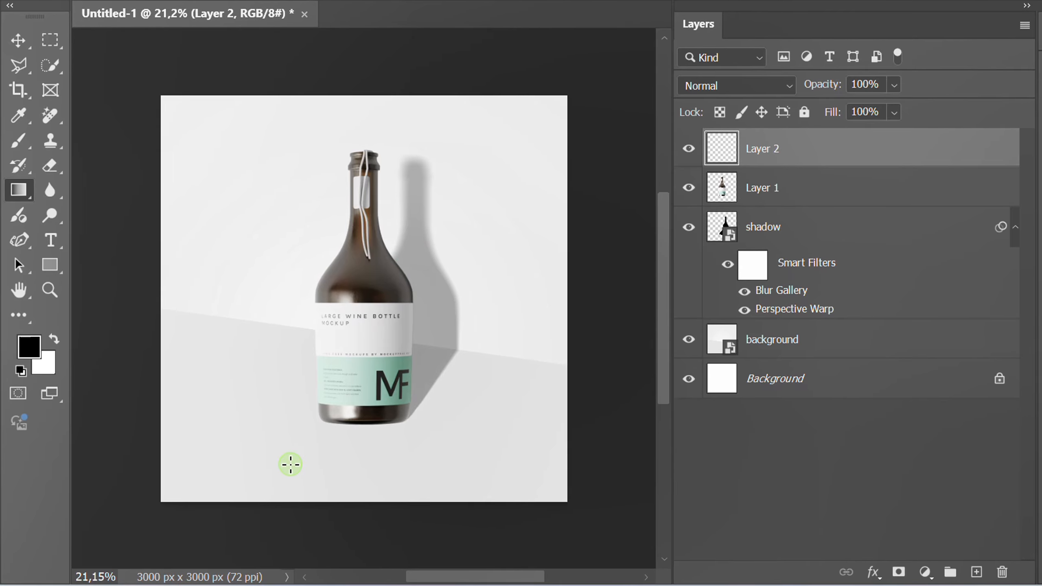
Draw the radial gradient from below the bottle's lower-left to beyond the canvas's upper-right corner, and set its blend mode to Soft Light.
left_click_drag(286, 464, 590, 72)
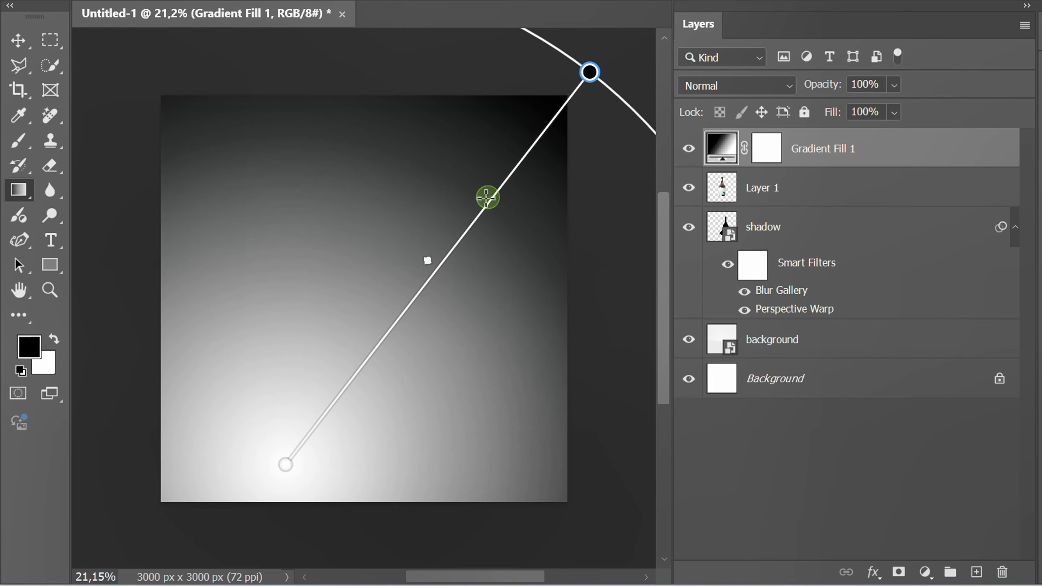
left_click(788, 86)
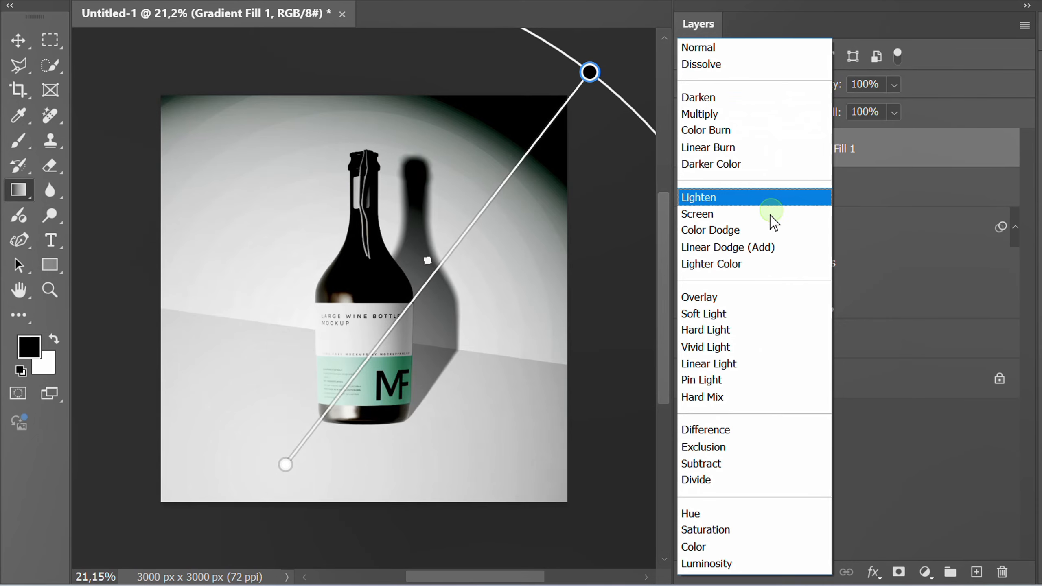
left_click(725, 321)
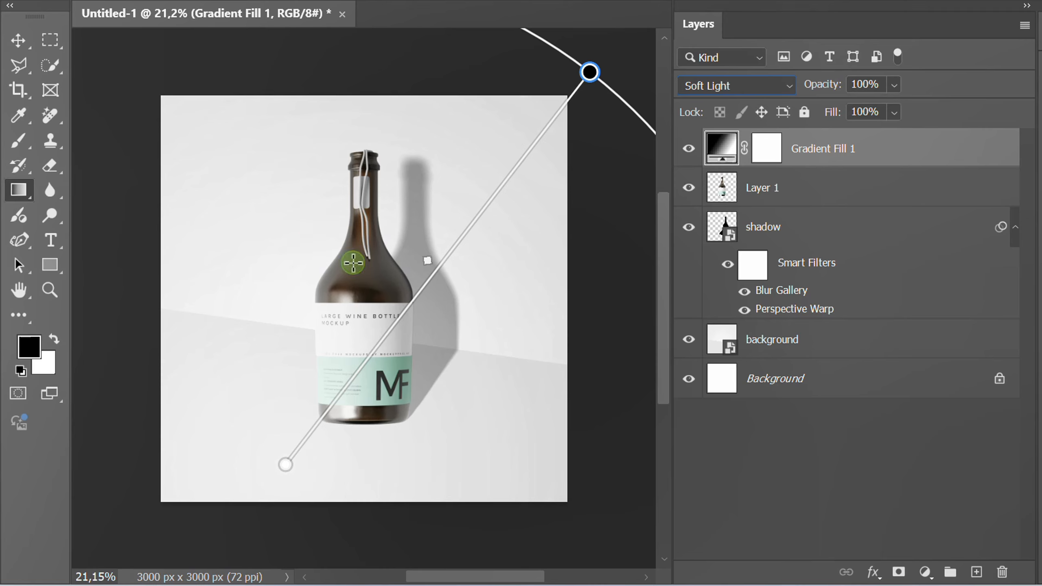
Move the gradient's end points farther out to the lower-left and upper-right, shift its midpoint toward the white centre, and deselect the layer.
left_click_drag(286, 464, 266, 499)
left_click_drag(580, 100, 613, 54)
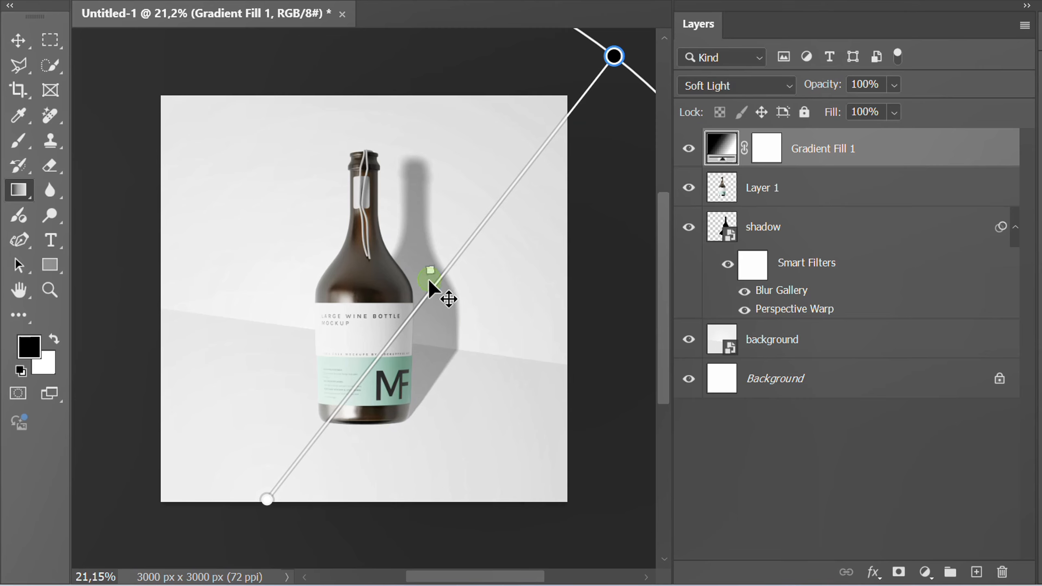
mouse_move(428, 278)
left_mouse_down()
mouse_move(371, 365)
mouse_move(386, 333)
left_mouse_up()
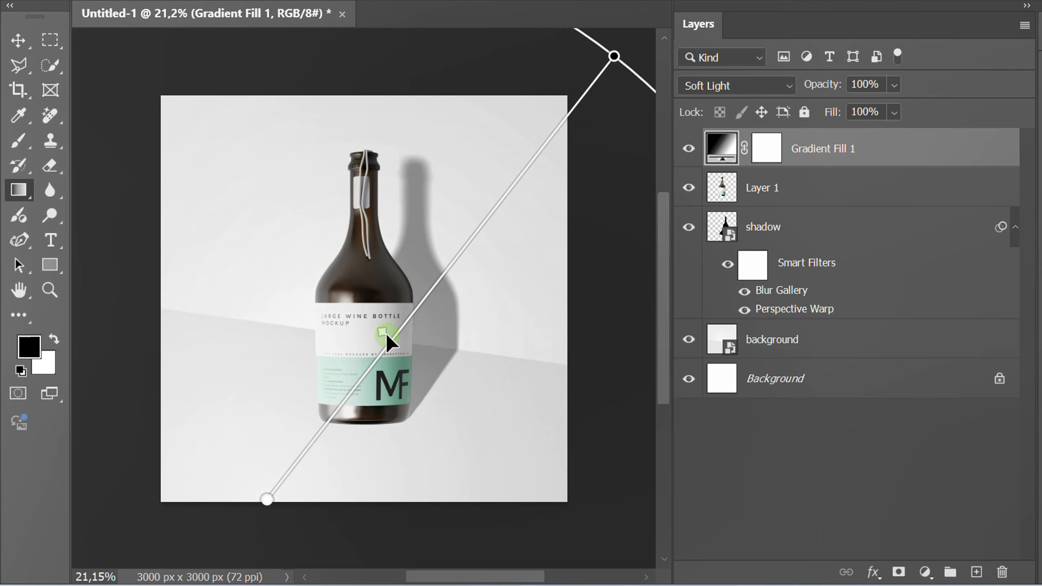
key("ctrl+0")
left_click(773, 451)
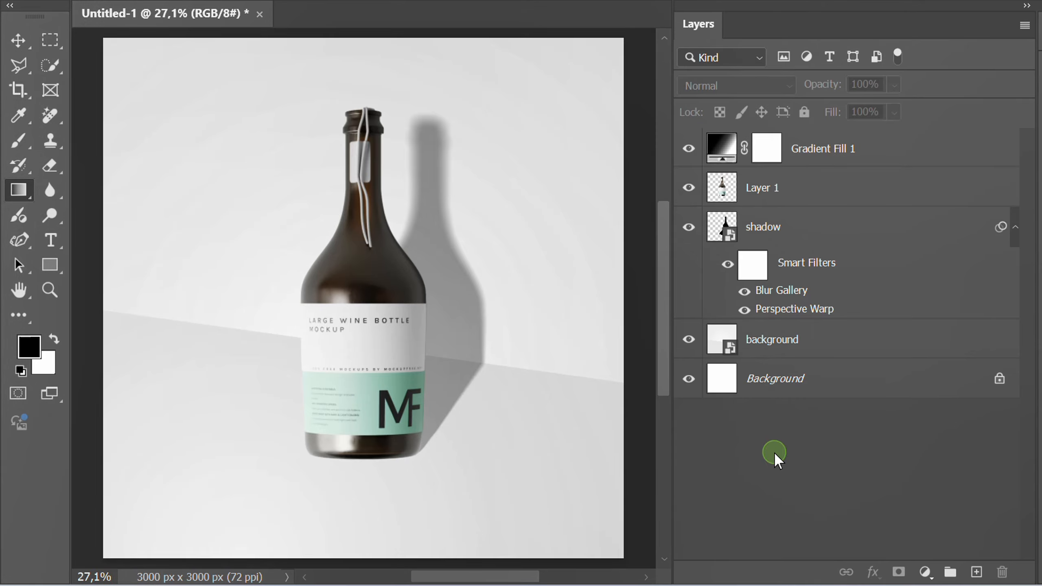